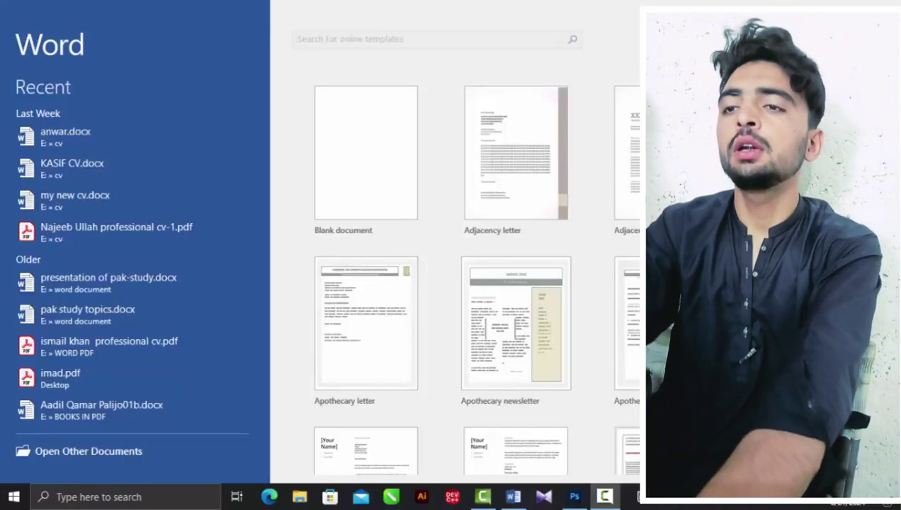
Create a blank document (Document1) and expand the ribbon with Ctrl+F1.
left_click(332, 161)
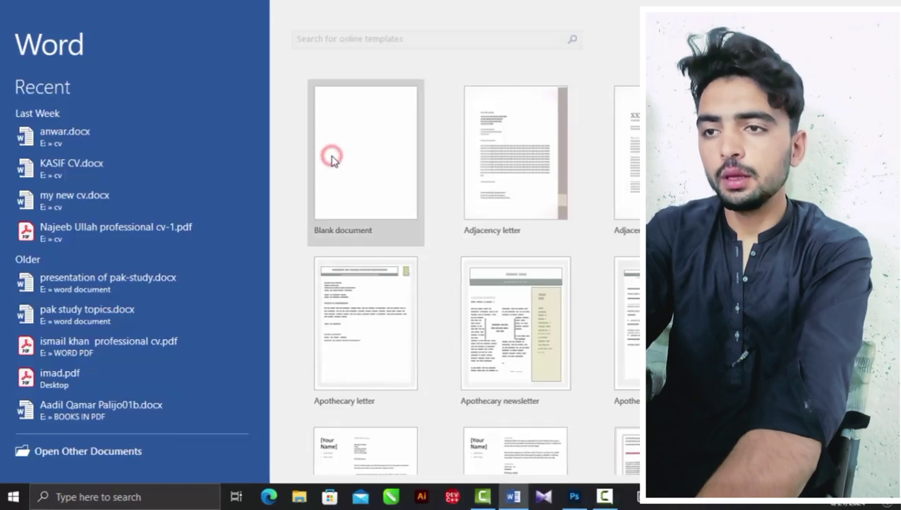
left_click(333, 161)
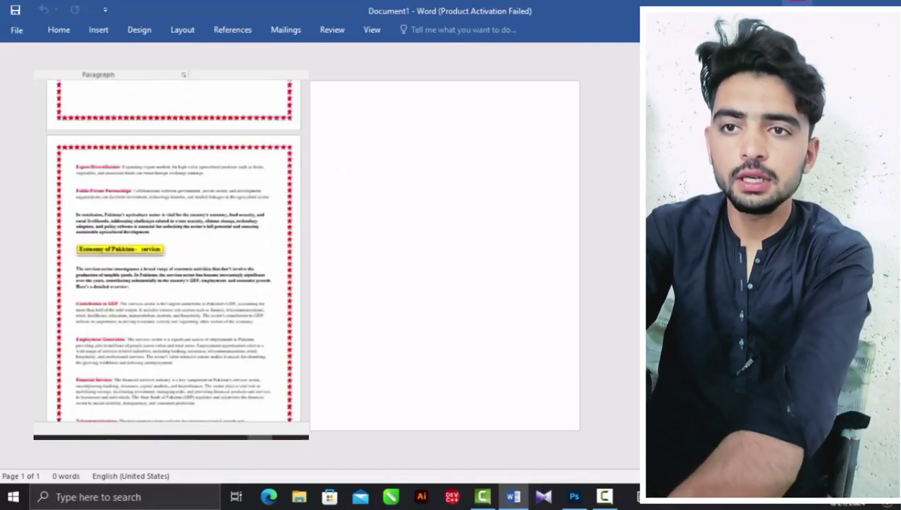
key("ctrl+F1")
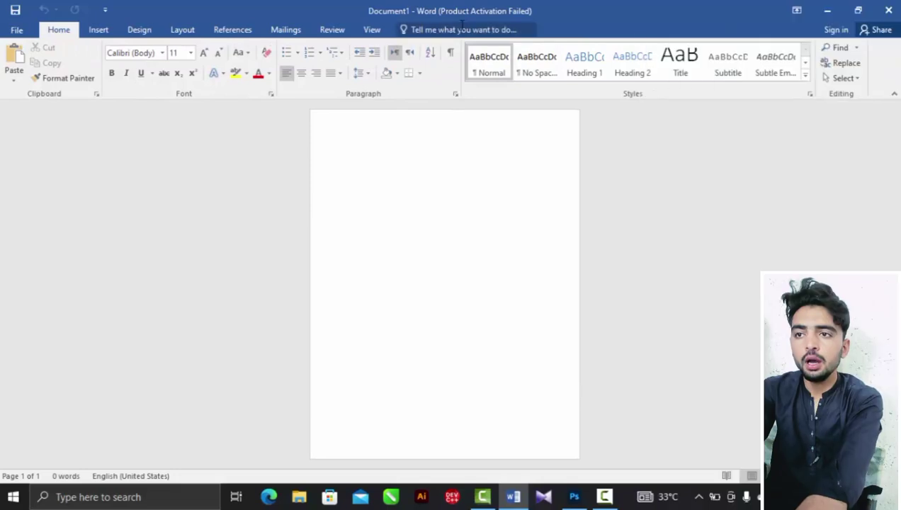
Open Design > Page Borders to reach the Page Border tab of Borders and Shading.
left_click(148, 34)
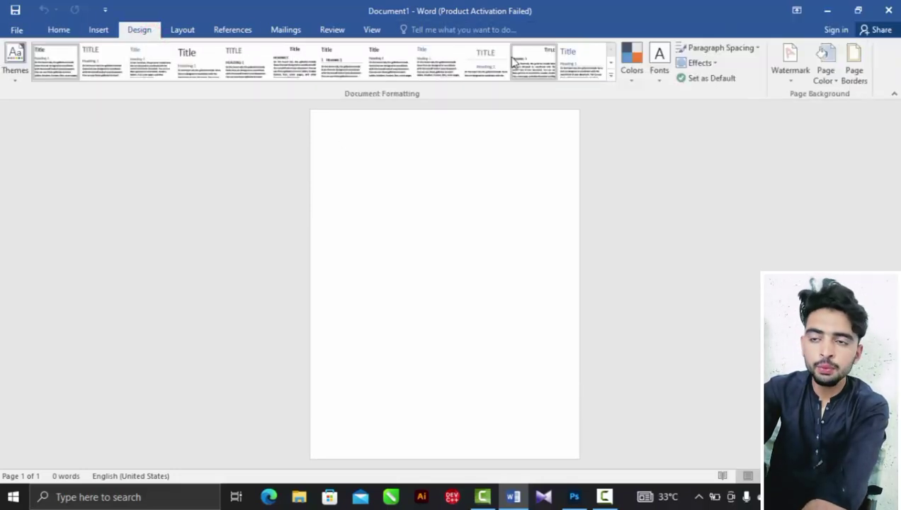
left_click(853, 78)
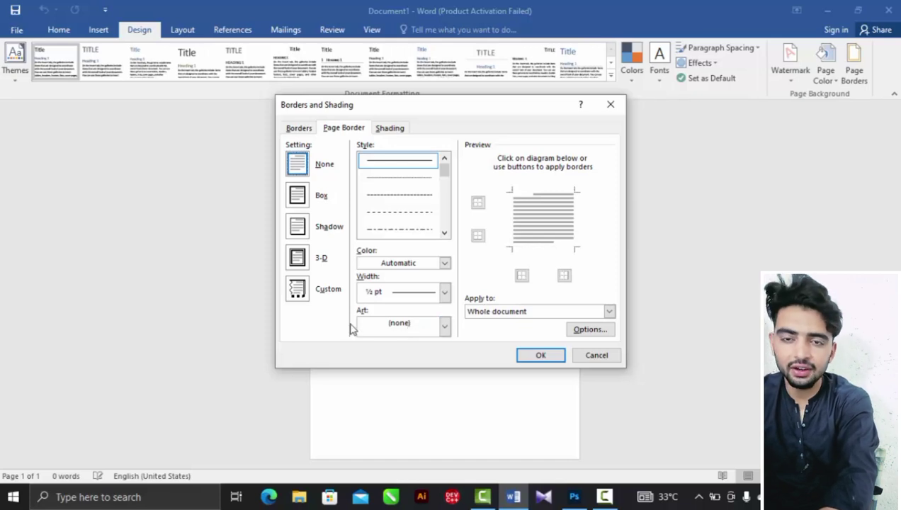
After trying pencil and red-heart art, apply the yellow-green stars art border at 30 pt.
left_click(444, 328)
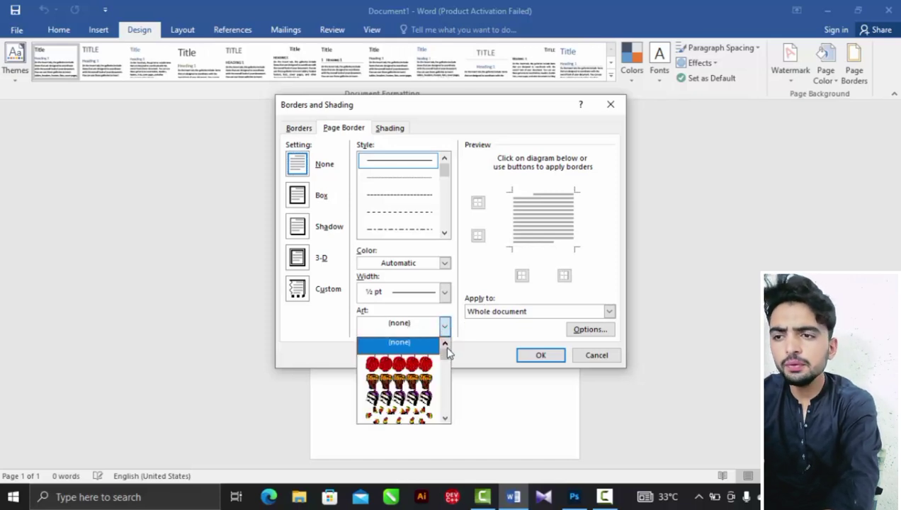
scroll(446, 351, "down", 2)
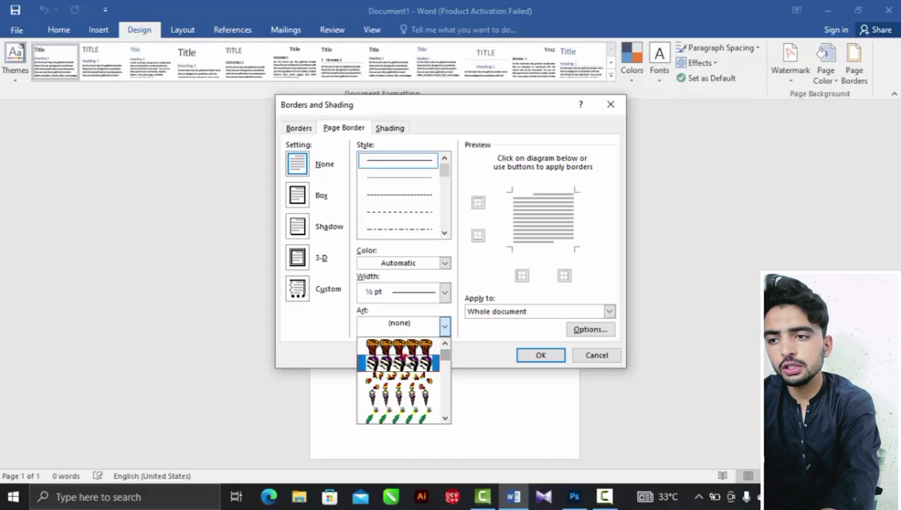
left_click(404, 356)
left_click(445, 327)
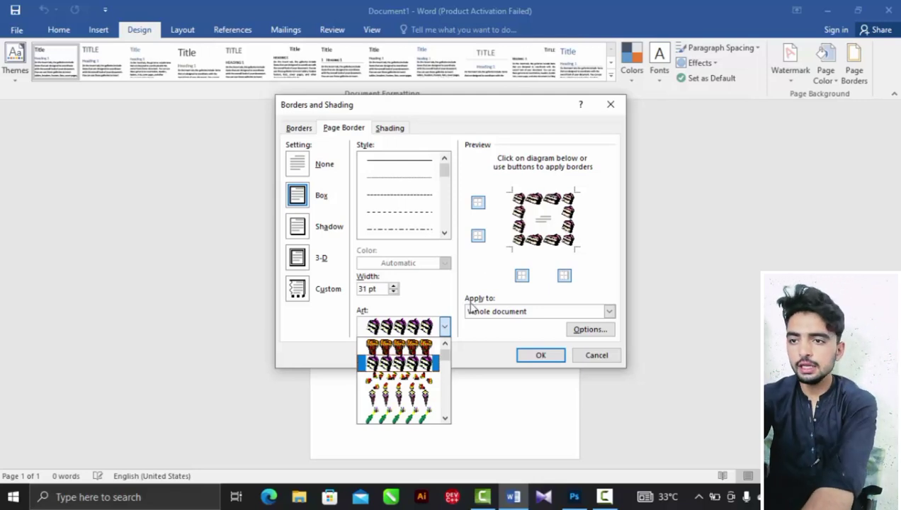
left_click_drag(443, 350, 445, 361)
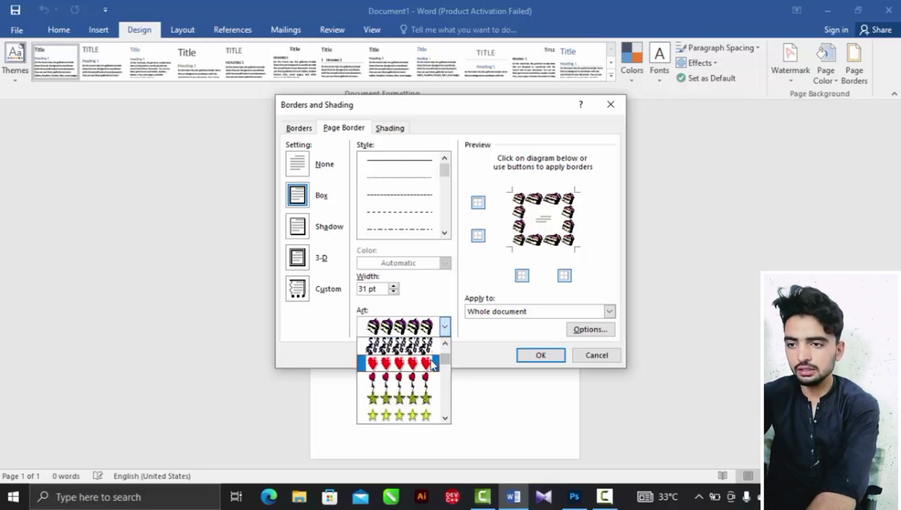
left_click(427, 362)
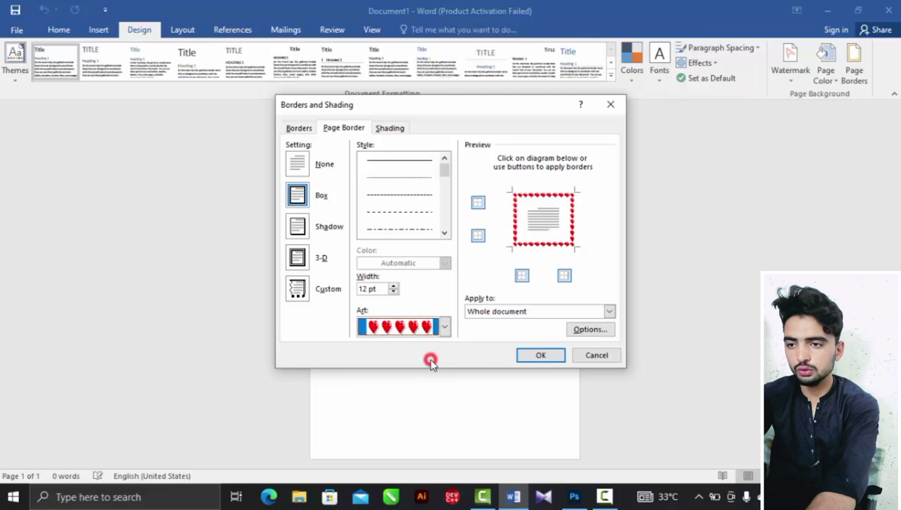
left_click(445, 326)
left_click(414, 406)
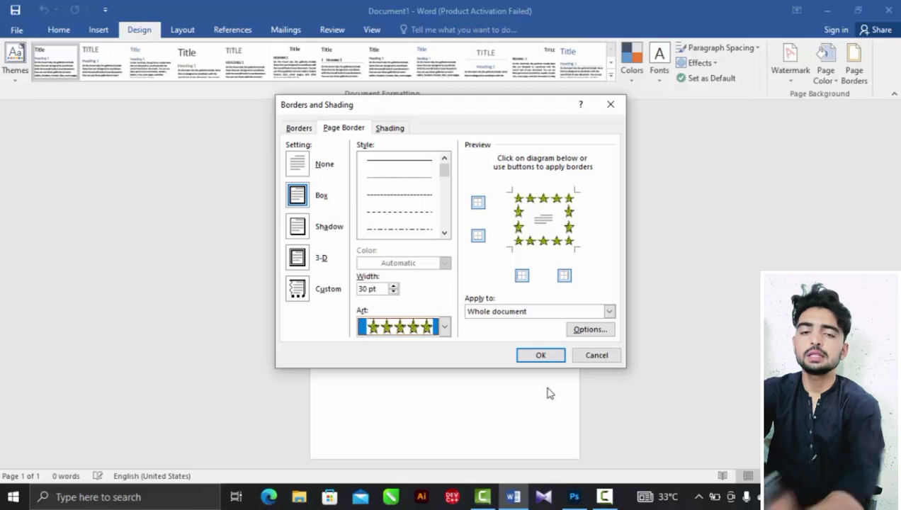
left_click(552, 354)
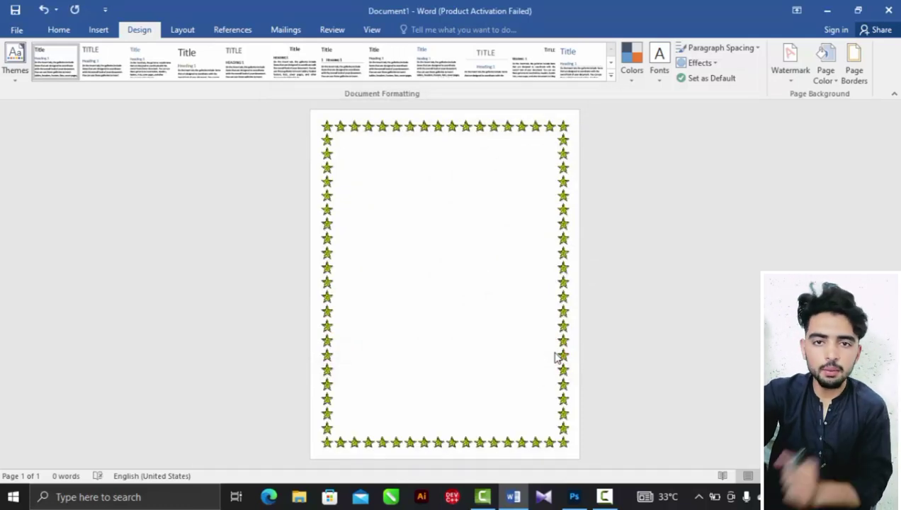
Insert page breaks with Ctrl+Enter so the document has four star-bordered pages.
left_click(442, 242)
key("ctrl+Return")
key("ctrl+Return")
key("ctrl+Return")
scroll(442, 242, "down", 5, "ctrl")
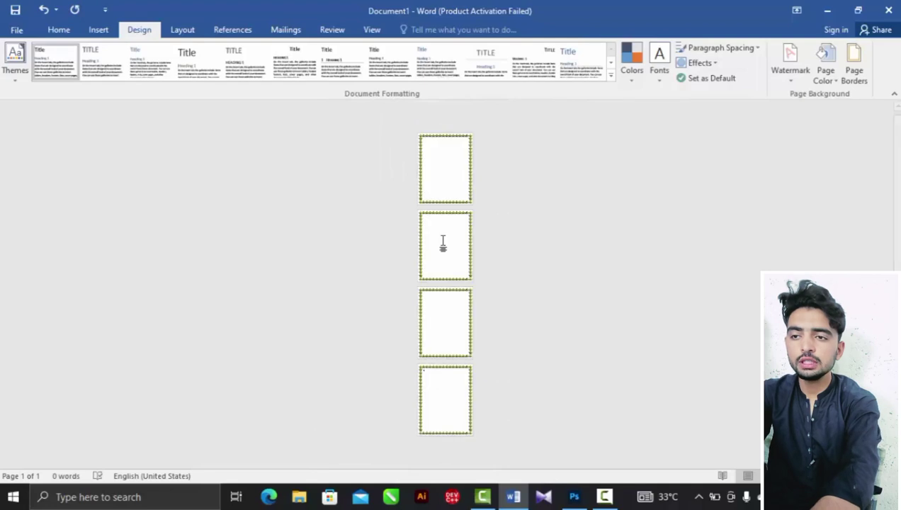
scroll(442, 242, "up", 4, "ctrl")
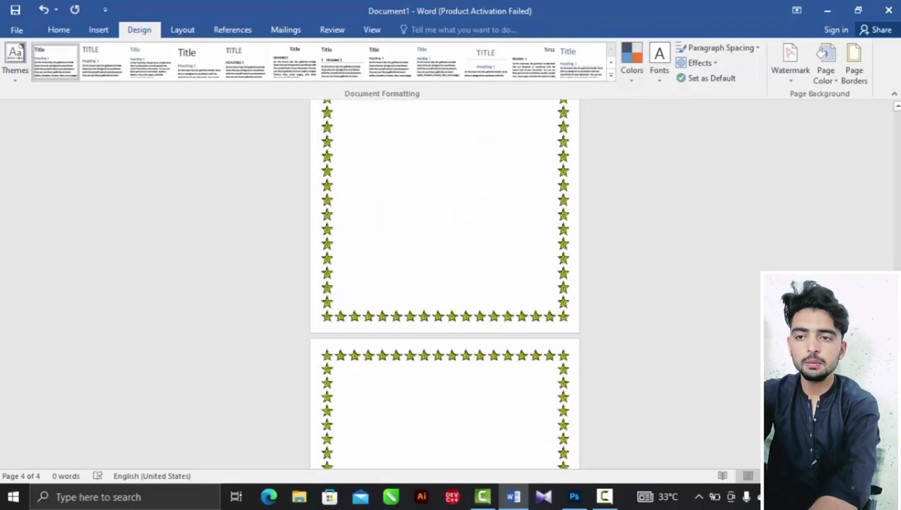
scroll(877, 141, "up", 3)
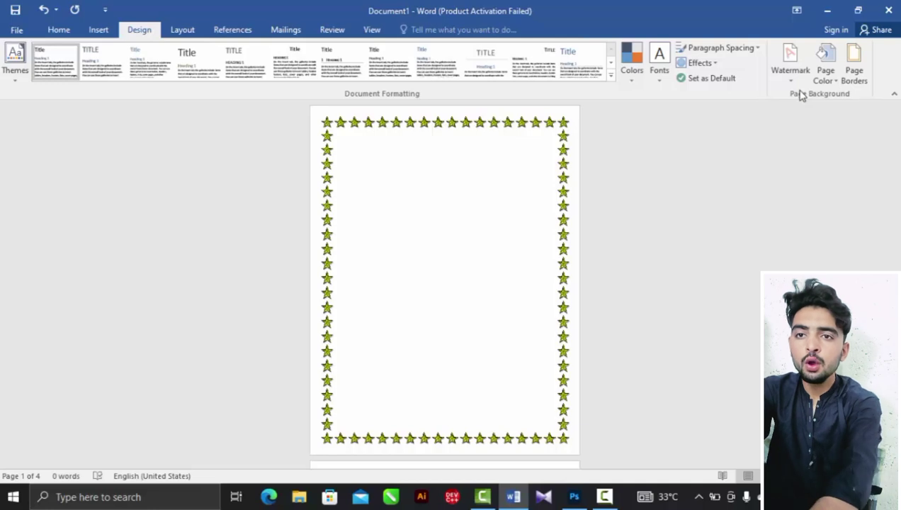
After trying red hearts, replace the border with the black stars art at 8 pt.
left_click(854, 65)
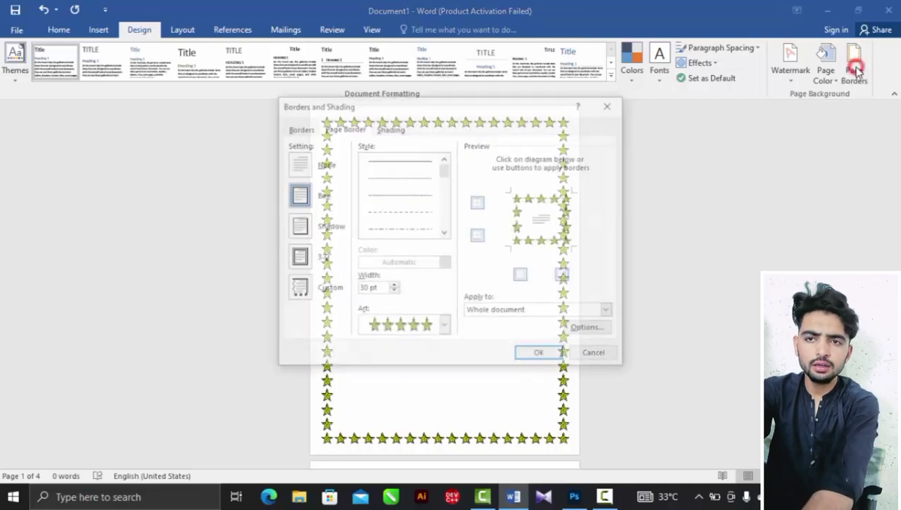
left_click(445, 325)
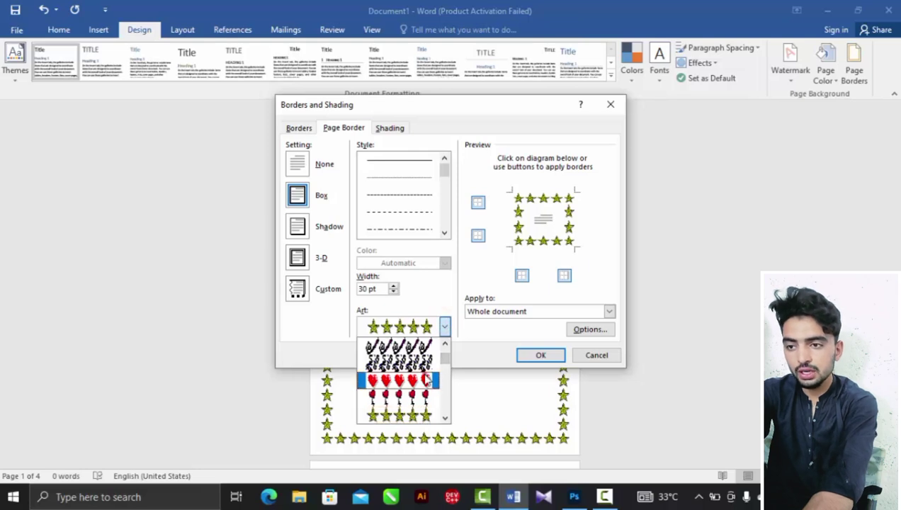
left_click(427, 381)
left_click(442, 328)
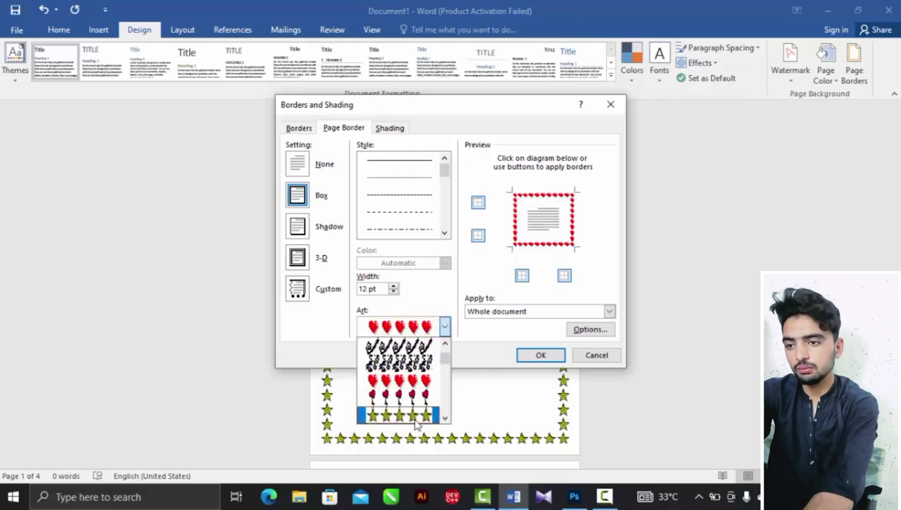
left_click(444, 357)
left_click_drag(444, 363, 439, 379)
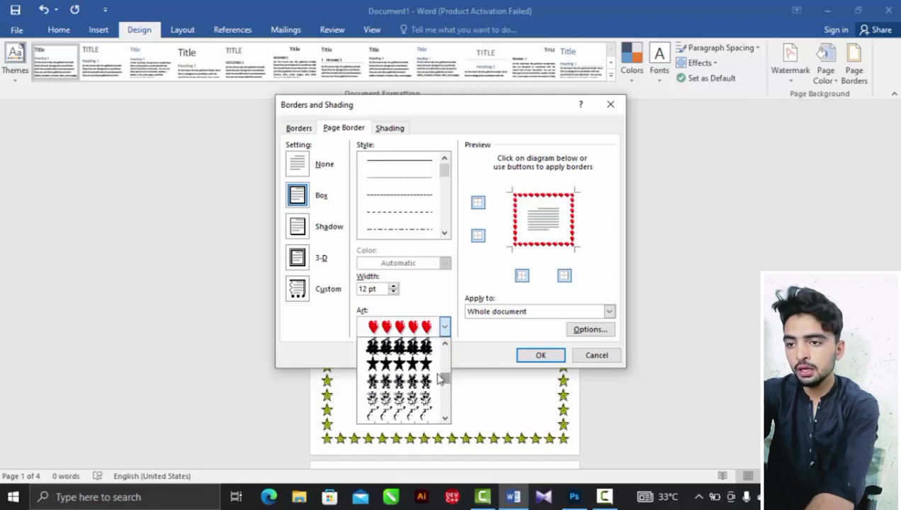
left_click(408, 364)
left_click(525, 354)
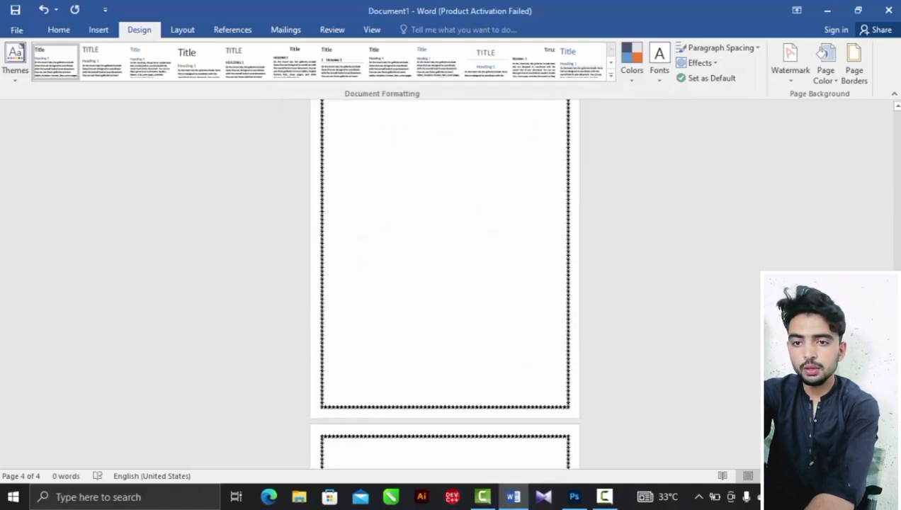
scroll(677, 146, "up", 5)
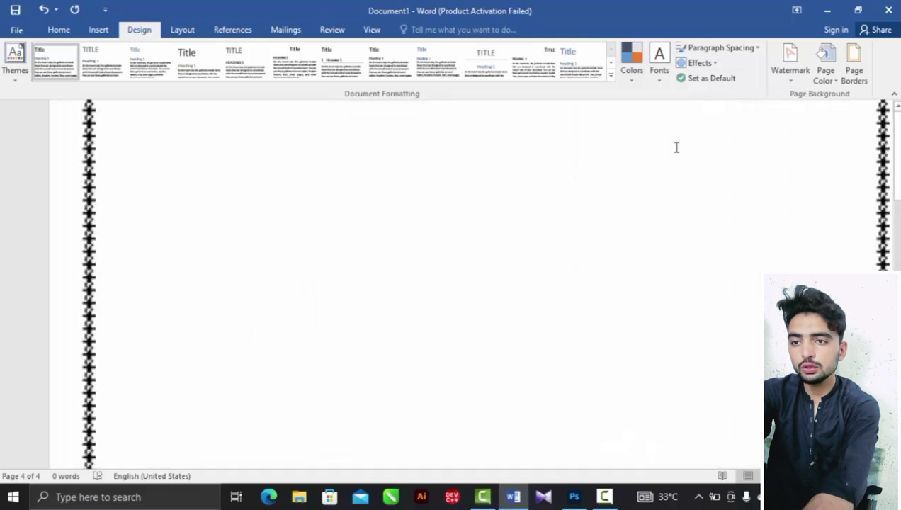
scroll(677, 146, "up", 2)
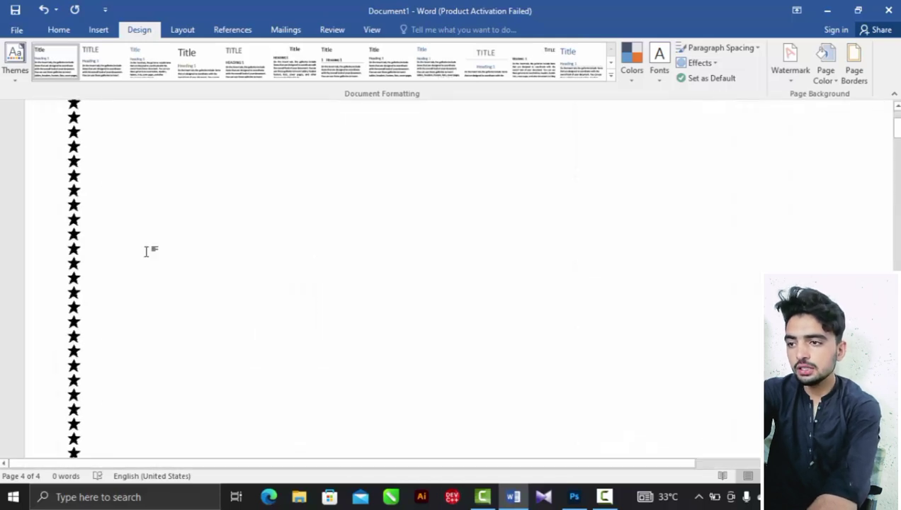
scroll(146, 252, "down", 5)
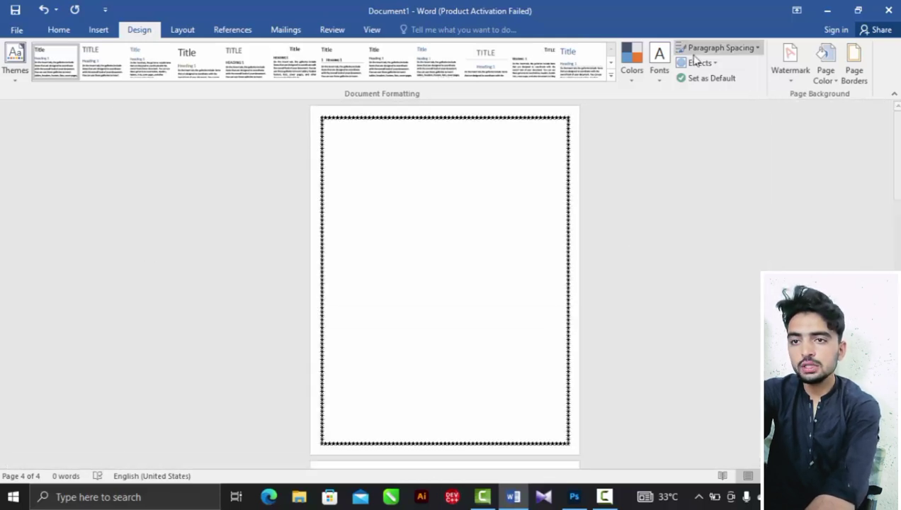
Raise the star border width to 14 pt and set its colour to red.
left_click(859, 63)
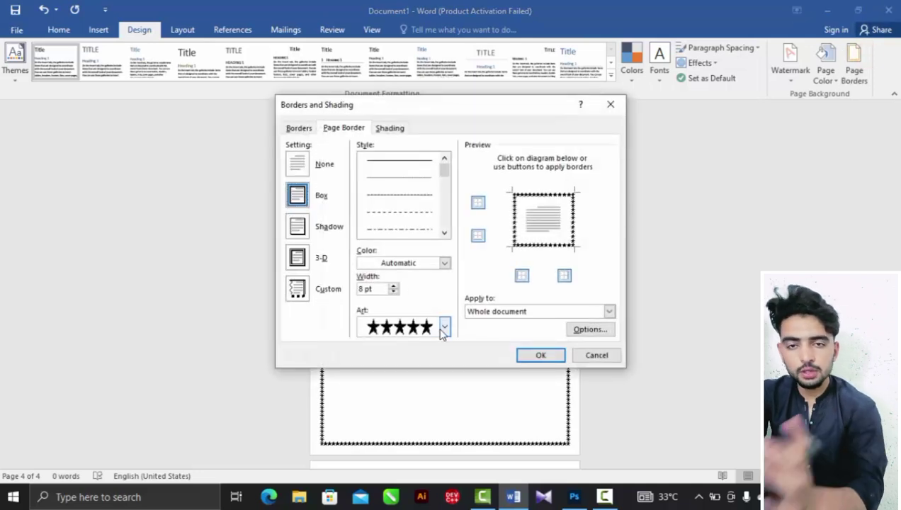
left_click(394, 289)
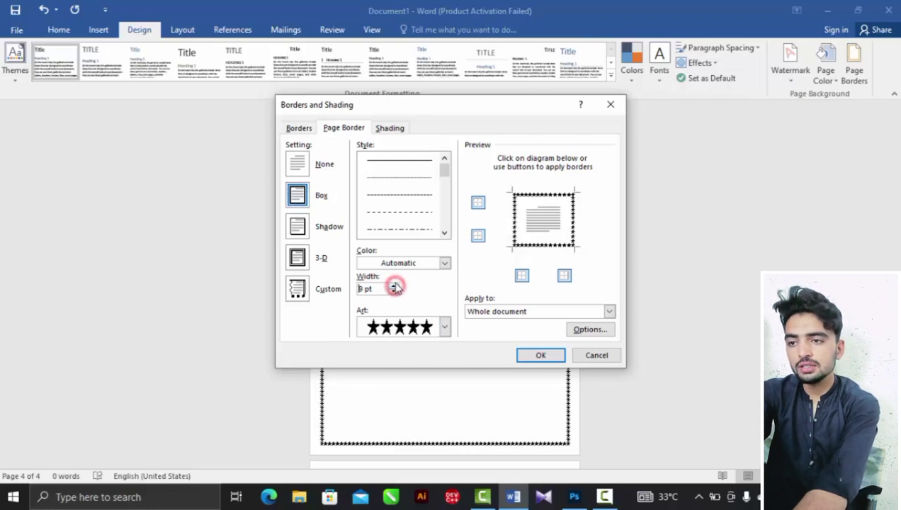
left_click(395, 284)
left_click(394, 285)
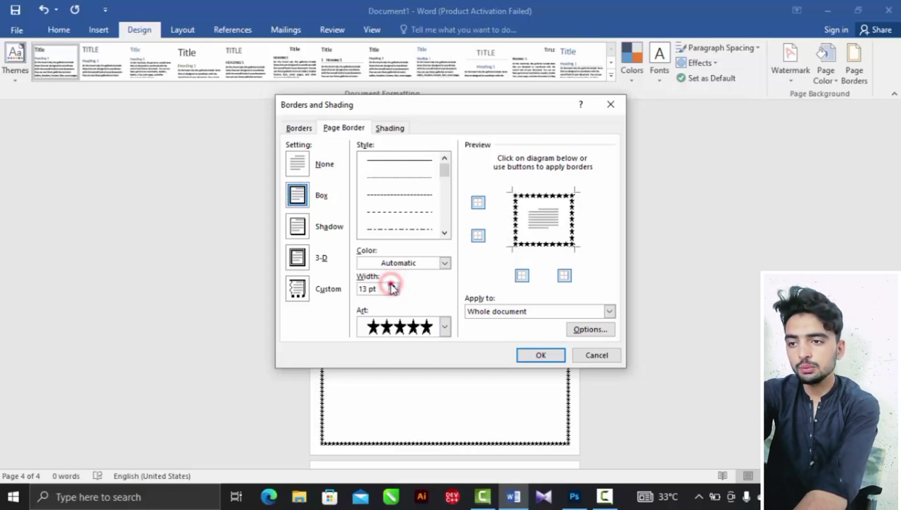
left_click(444, 264)
left_click(374, 386)
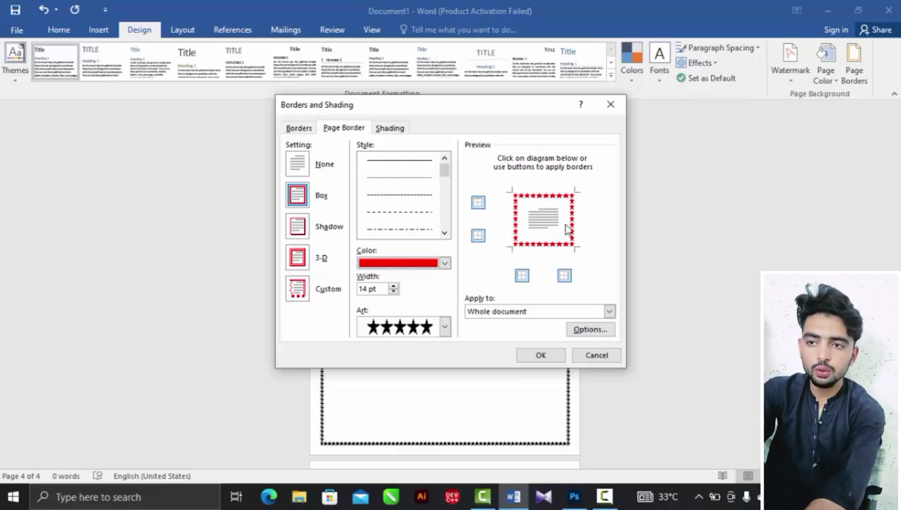
Try green, then settle on red and apply the 14 pt red star border.
left_click(444, 265)
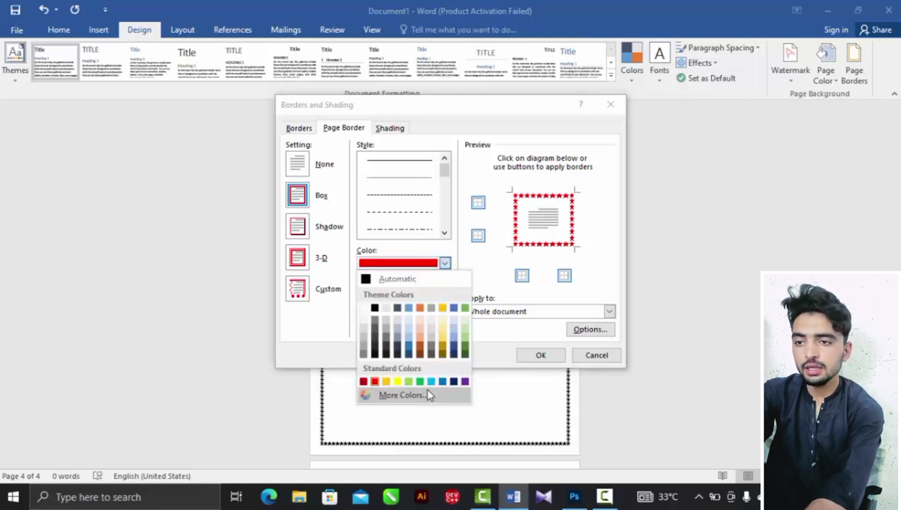
left_click(419, 382)
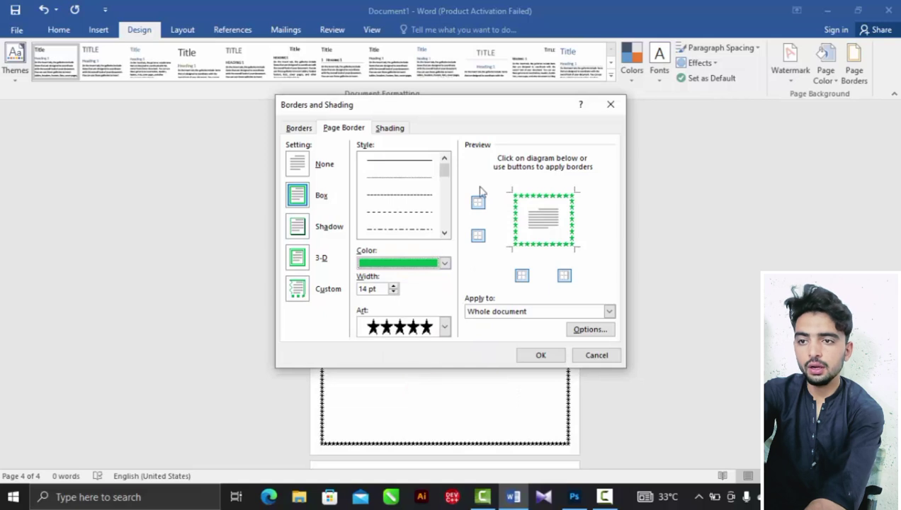
left_click(444, 263)
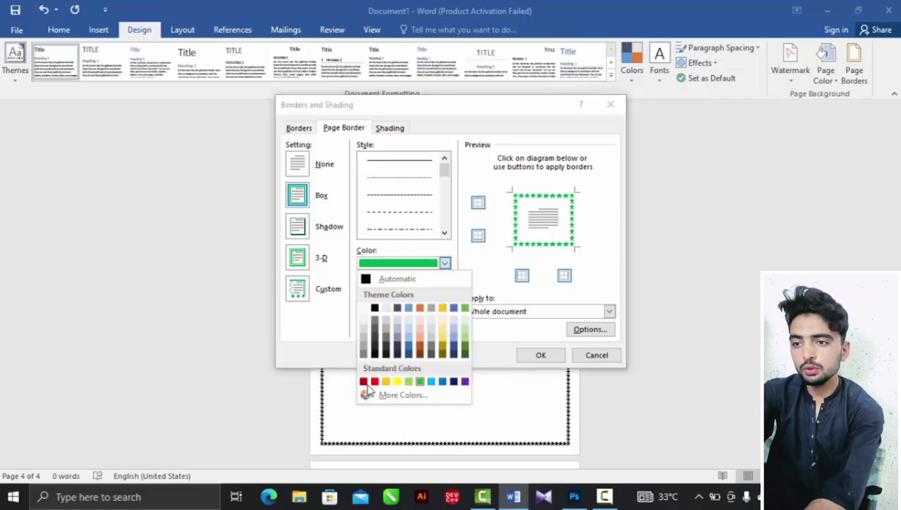
left_click(376, 383)
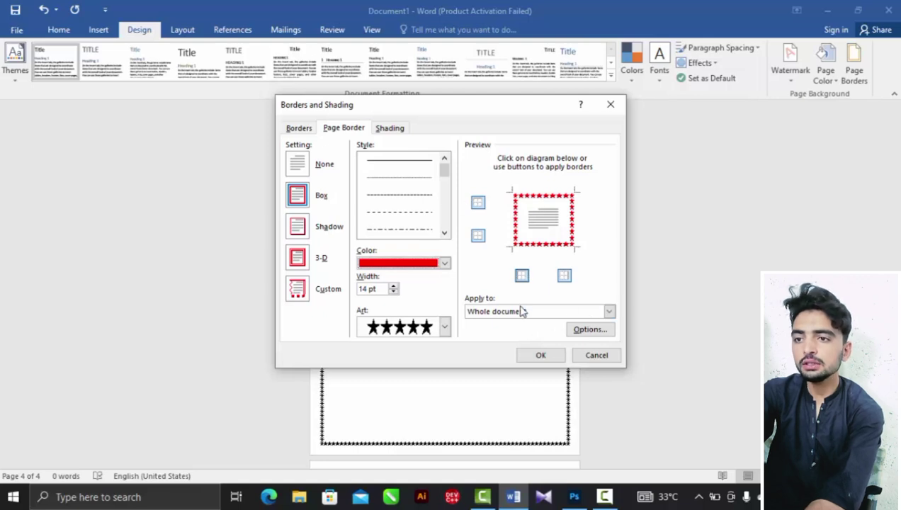
left_click(559, 355)
scroll(549, 352, "up", 5)
scroll(549, 352, "down", 3)
scroll(445, 283, "down", 4)
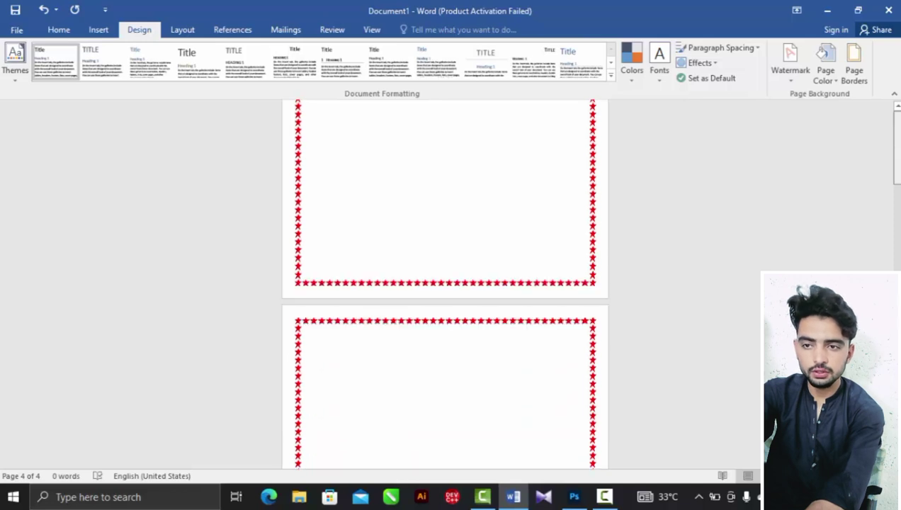
Remove the left edge of the red star border in the Preview and apply it.
left_click(854, 75)
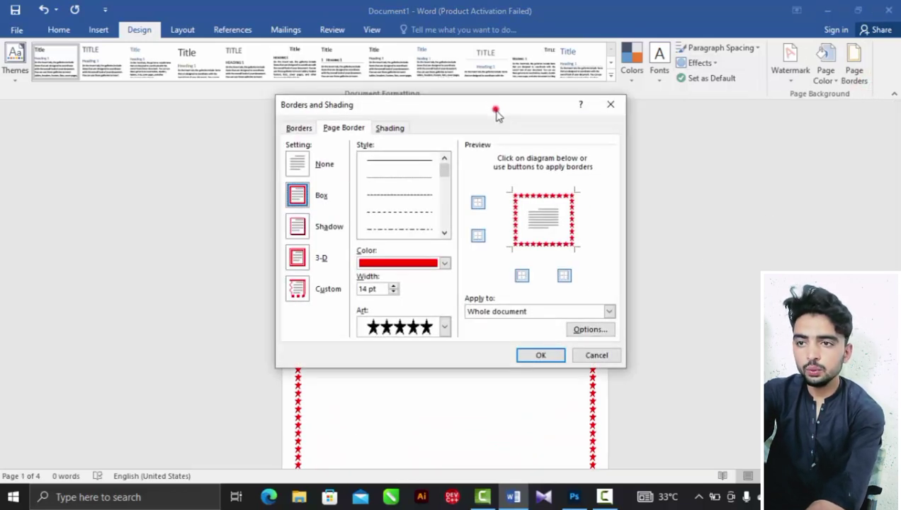
left_click_drag(496, 113, 588, 199)
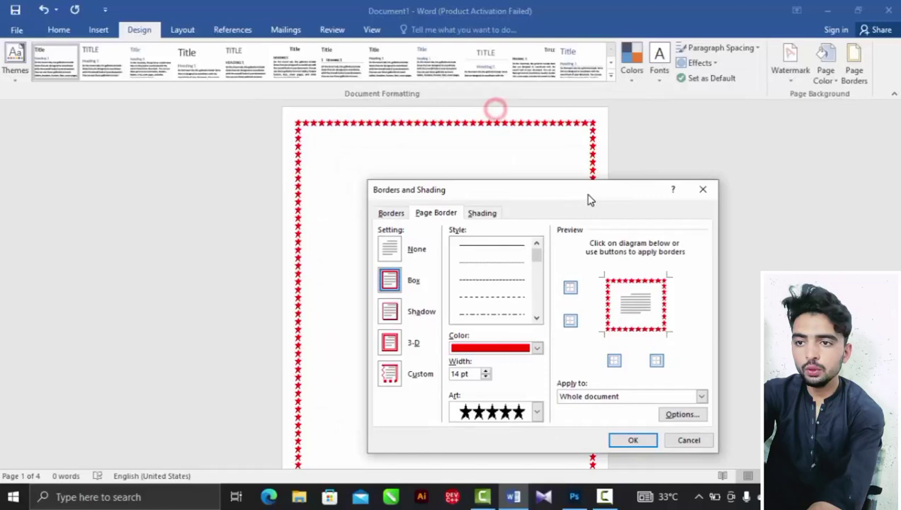
left_click(605, 280)
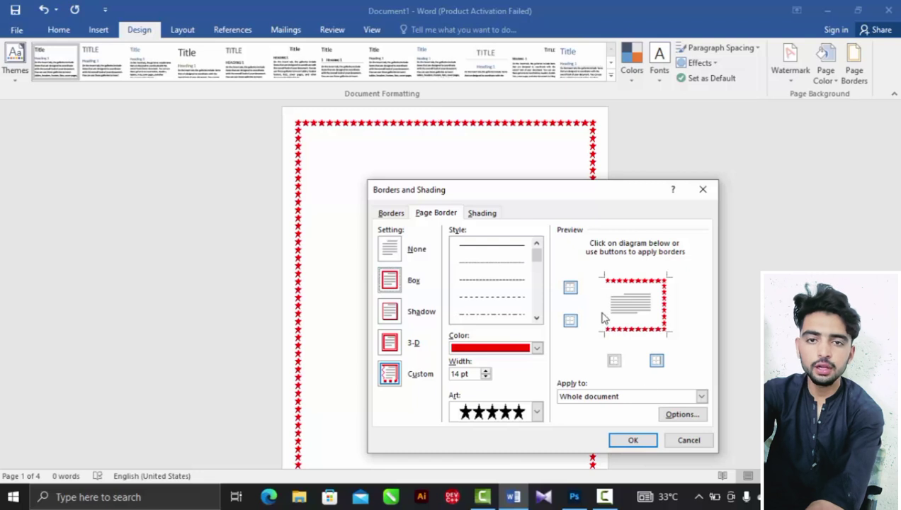
left_click(632, 440)
scroll(357, 311, "down", 3)
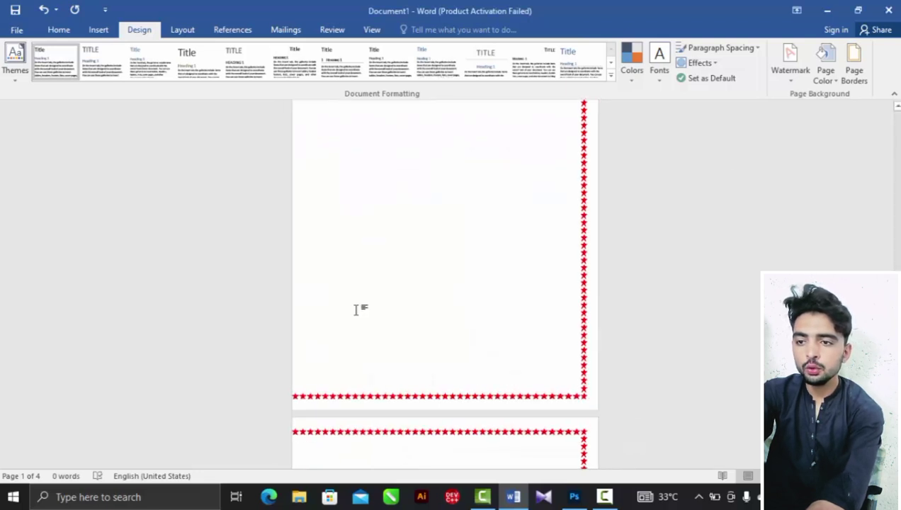
scroll(358, 312, "down", 5, "ctrl")
scroll(352, 318, "up", 4, "ctrl")
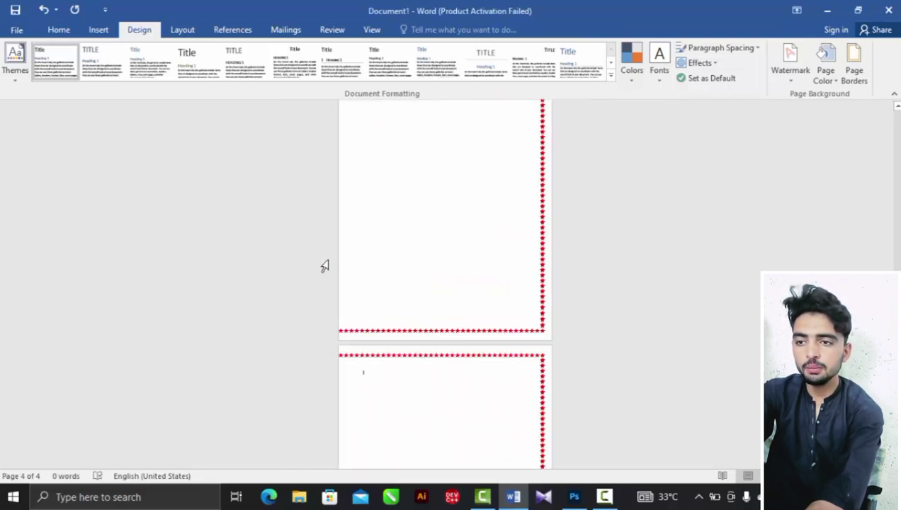
Also drop the right edge, keeping the star border only on top and bottom.
left_click(853, 69)
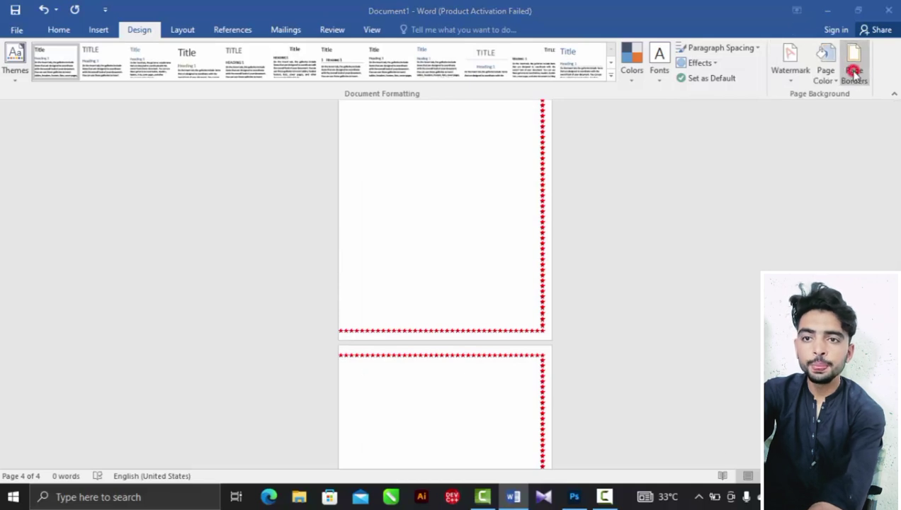
left_click(663, 279)
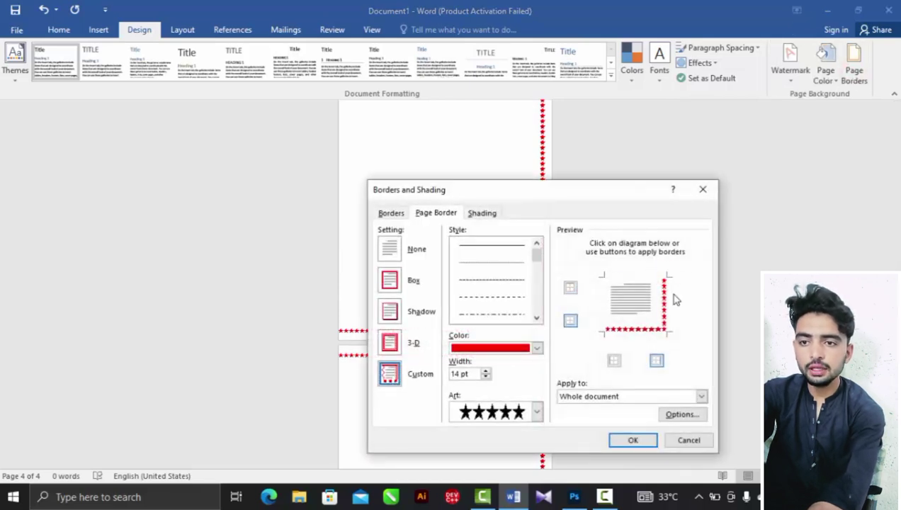
left_click(603, 274)
left_click(669, 337)
left_click(669, 338)
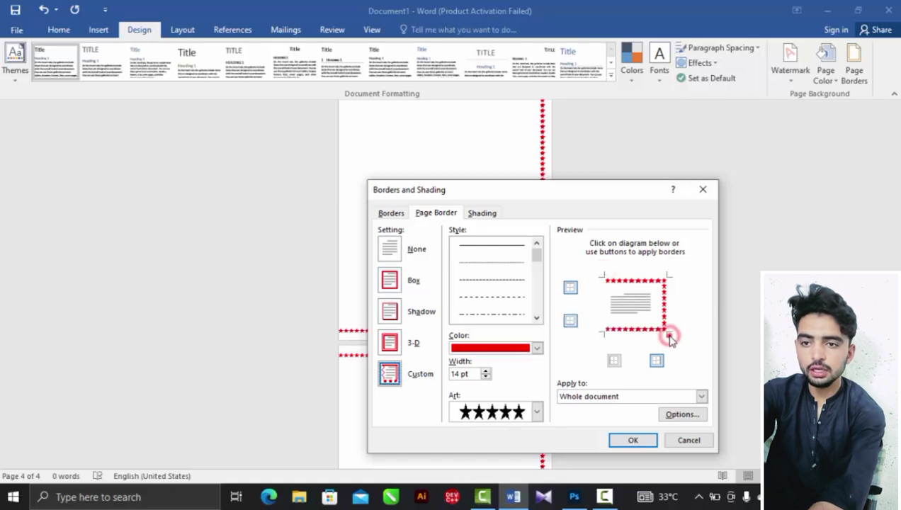
left_click(673, 279)
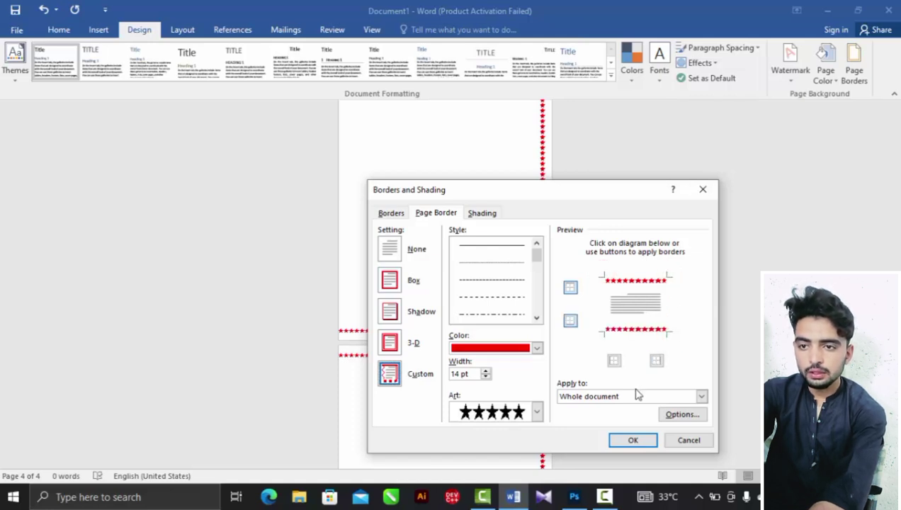
left_click(632, 441)
scroll(487, 421, "down", 3, "ctrl")
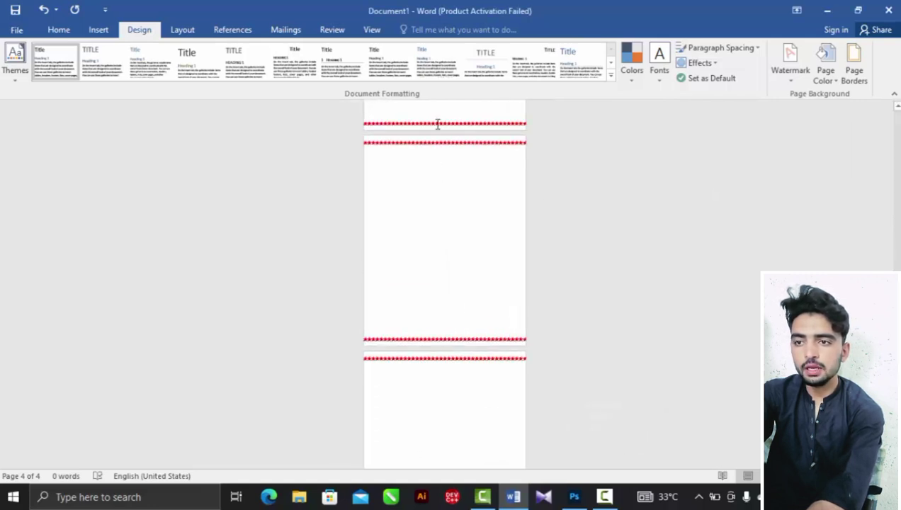
Swap the star border edges from top and bottom to left and right only.
left_click(826, 82)
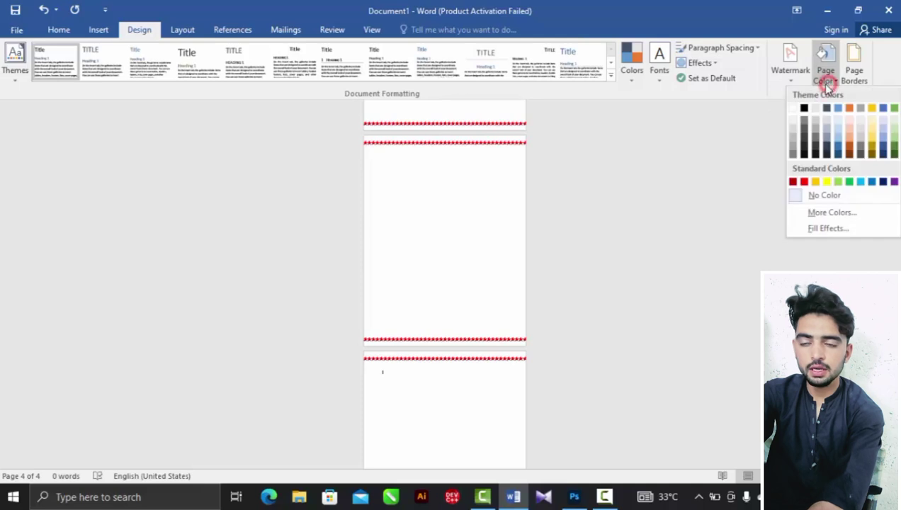
left_click(851, 57)
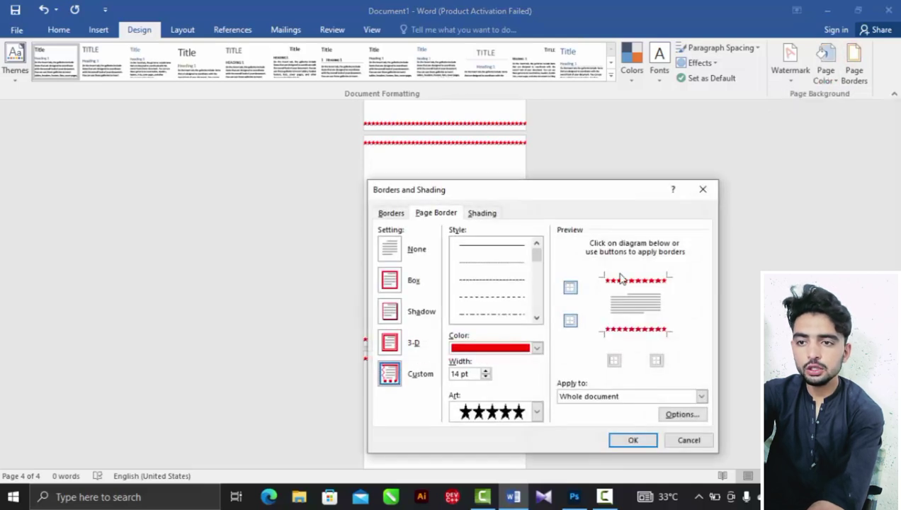
left_click(621, 278)
left_click(664, 332)
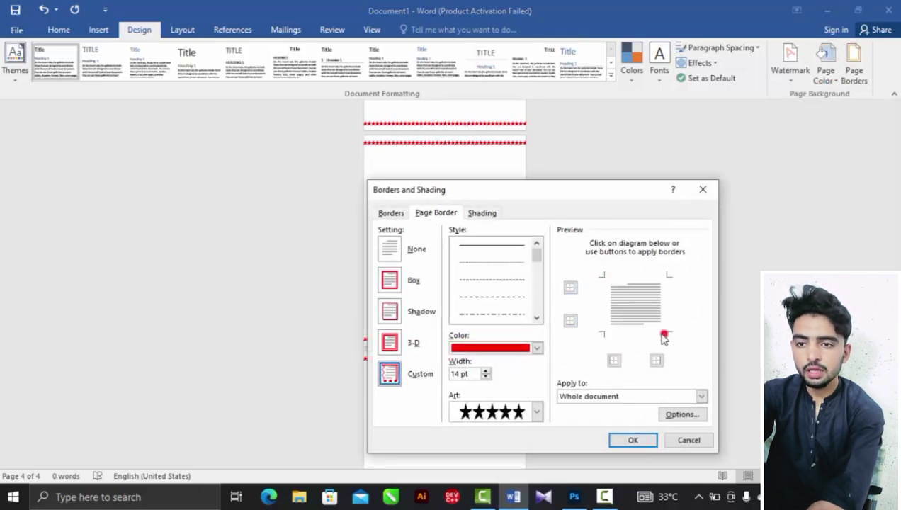
left_click(601, 330)
left_click(666, 280)
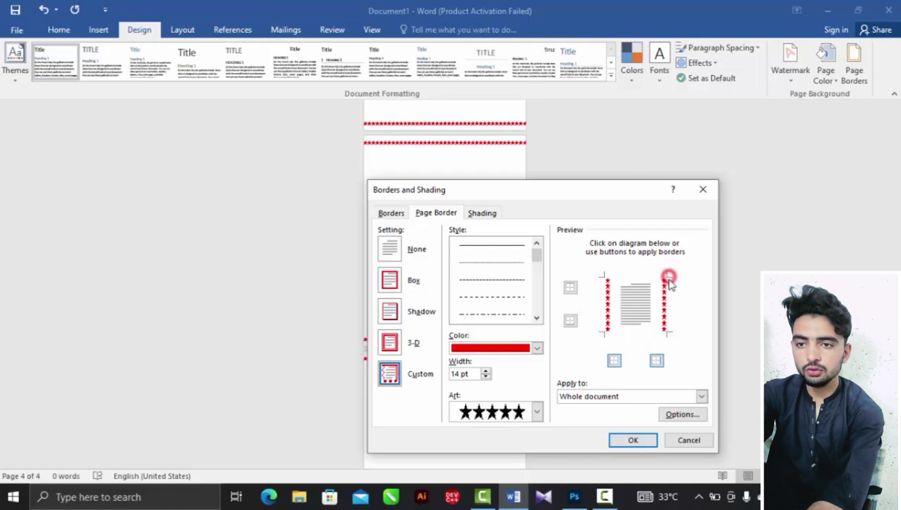
left_click(641, 439)
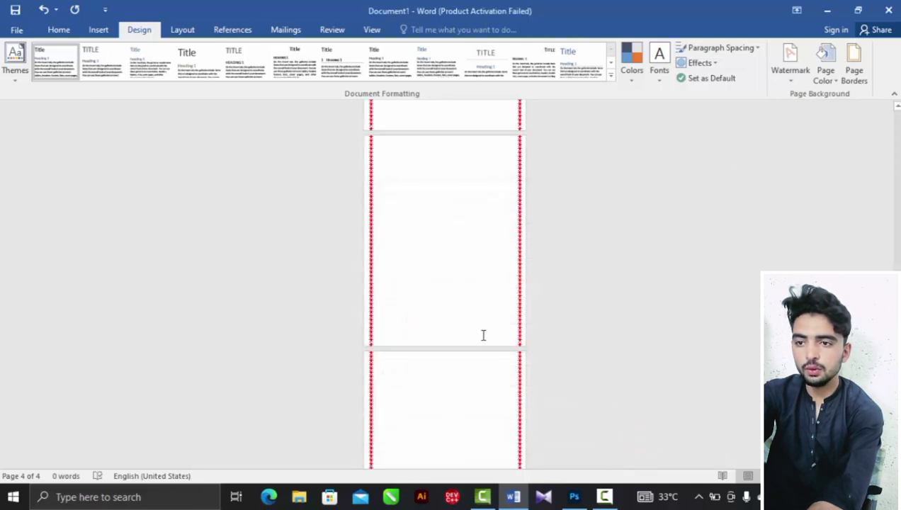
scroll(484, 335, "up", 3, "ctrl")
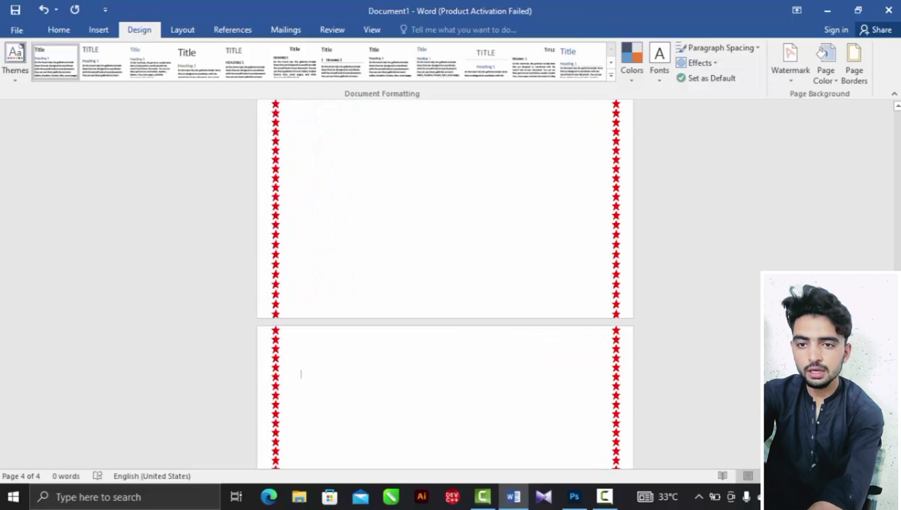
scroll(856, 202, "down", 3)
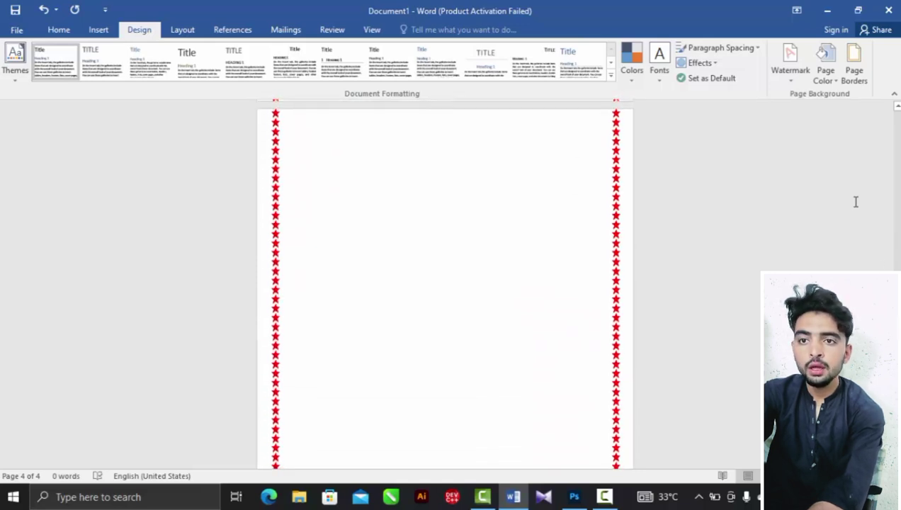
Restore all four edges of the red star border in the Preview.
left_click(854, 69)
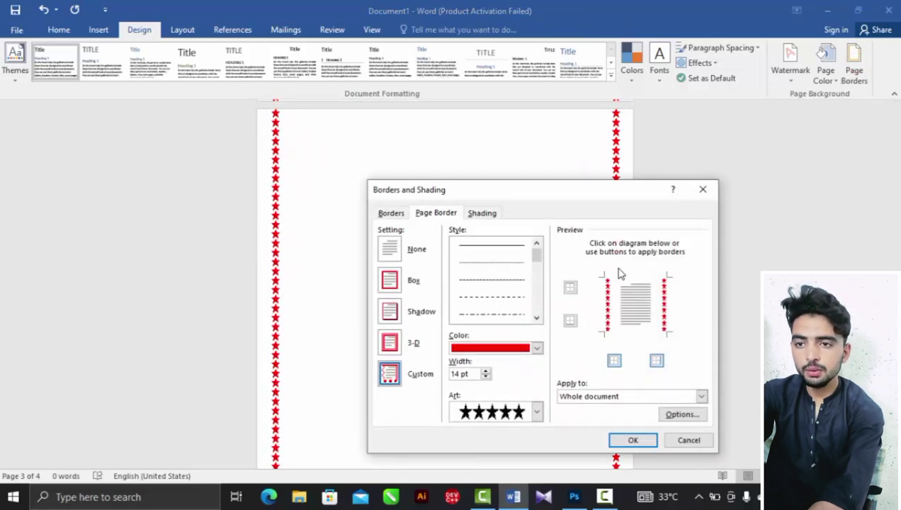
left_click(670, 279)
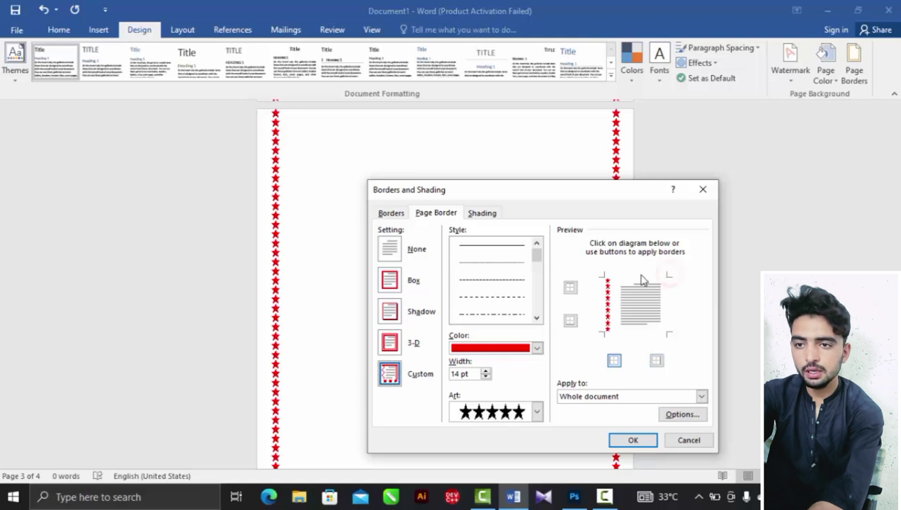
left_click(669, 278)
left_click(669, 333)
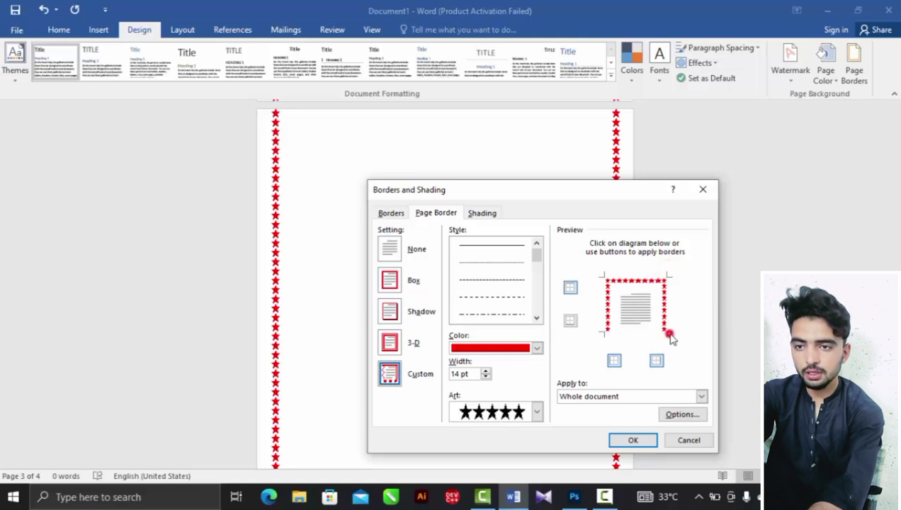
left_click(607, 336)
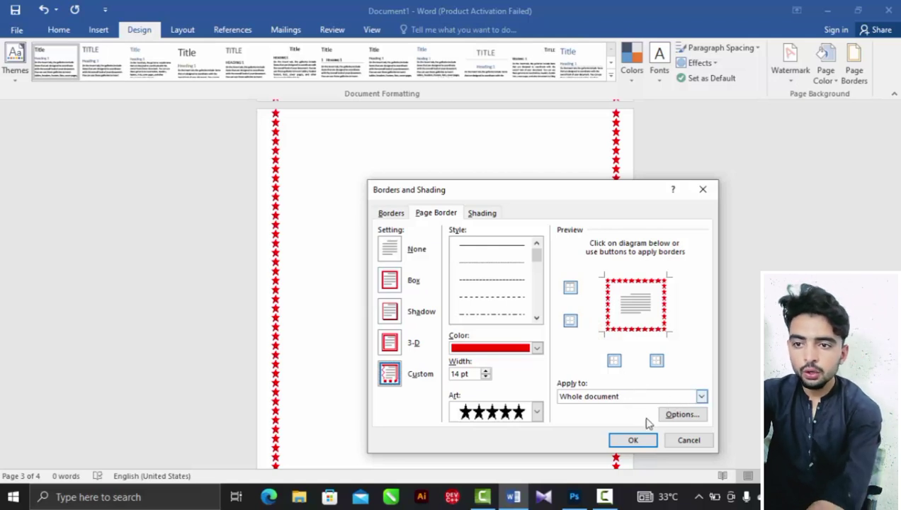
Apply the border to This section - First page only.
left_click(701, 397)
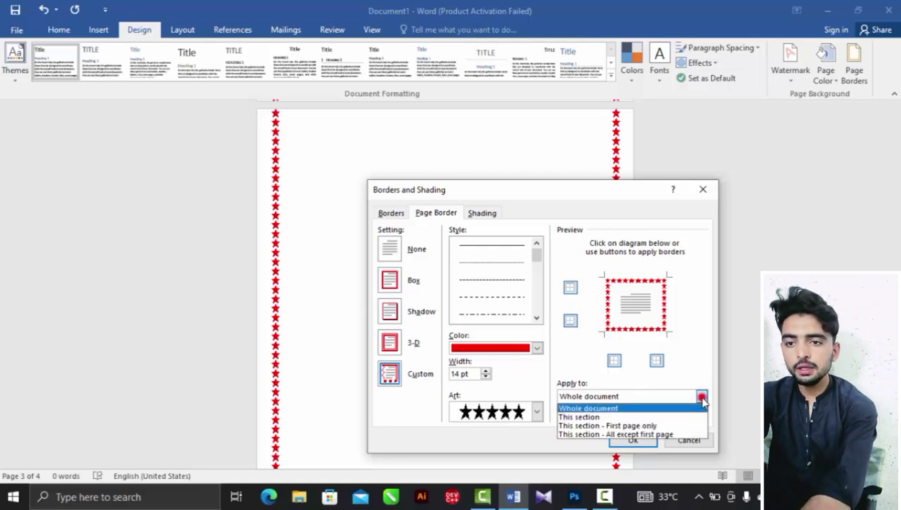
left_click(594, 427)
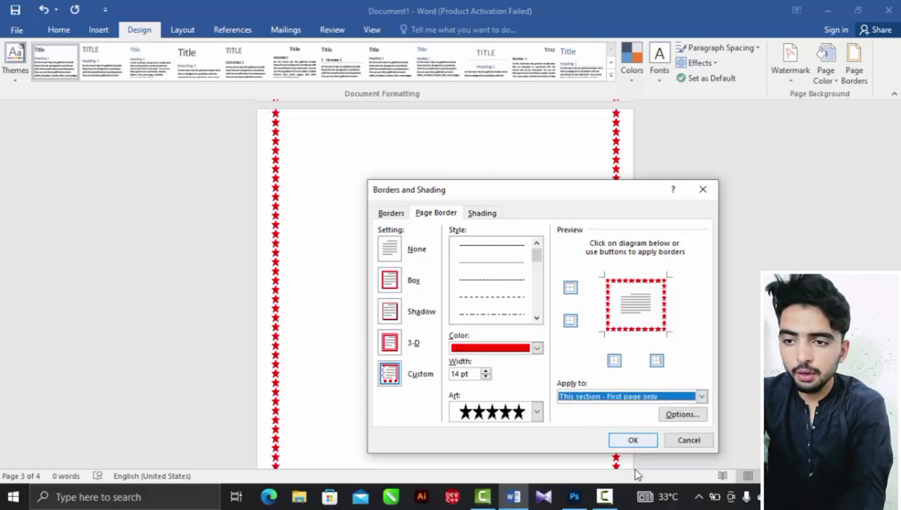
left_click(630, 439)
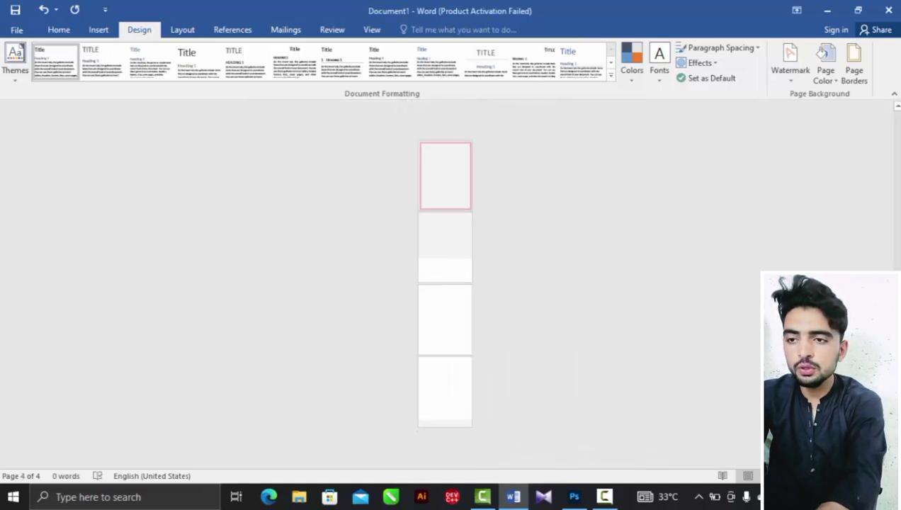
Scroll back to page 1 to view the whole page with its 14 pt red star border.
scroll(300, 453, "down", 5)
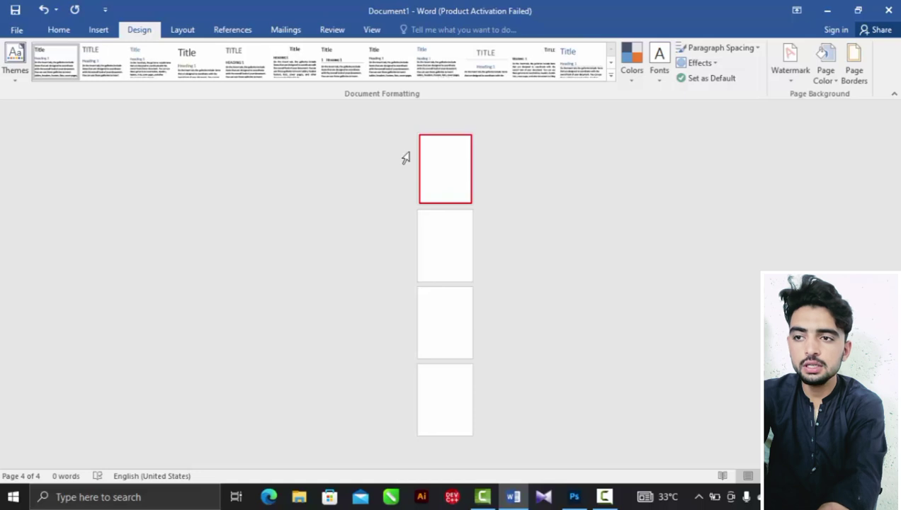
scroll(405, 158, "up", 5)
scroll(680, 233, "up", 10)
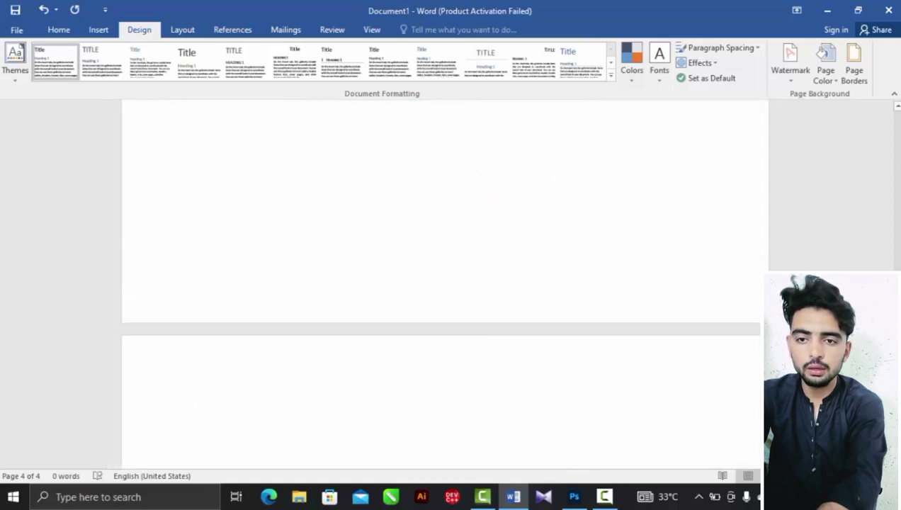
scroll(680, 234, "down", 5)
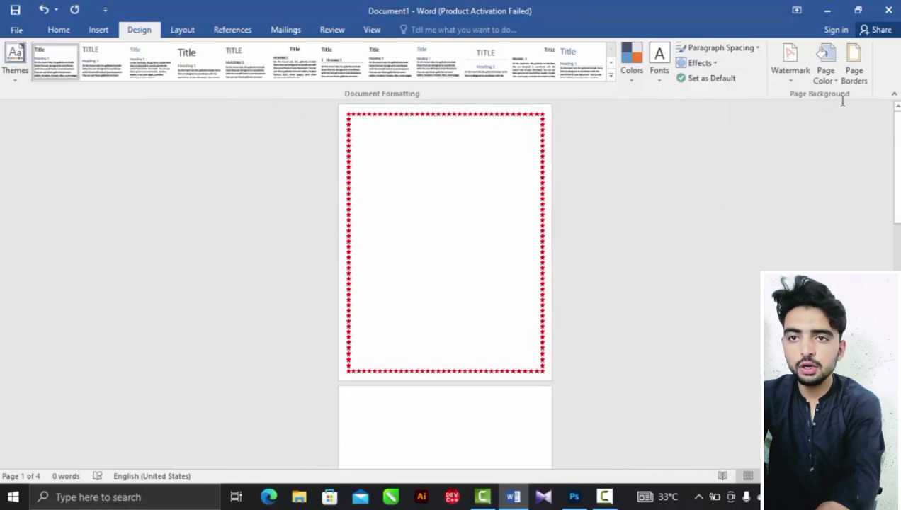
Increase the red star page border width from 14 pt to 20 pt in Page Borders.
left_click(854, 71)
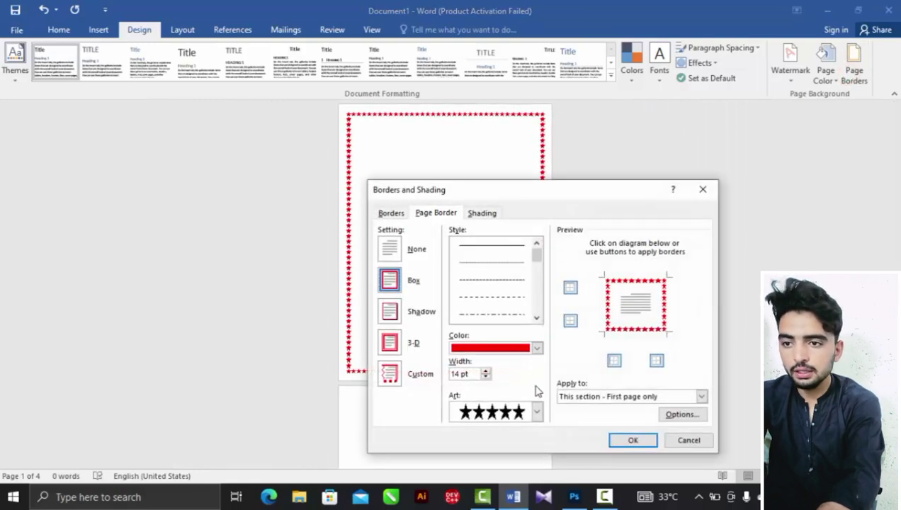
left_click(486, 372)
left_click(485, 371)
left_click(486, 371)
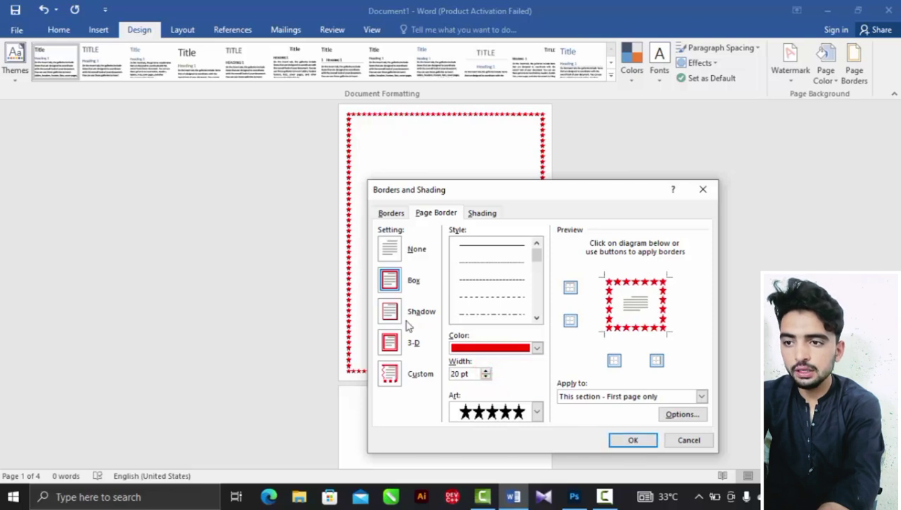
left_click(631, 440)
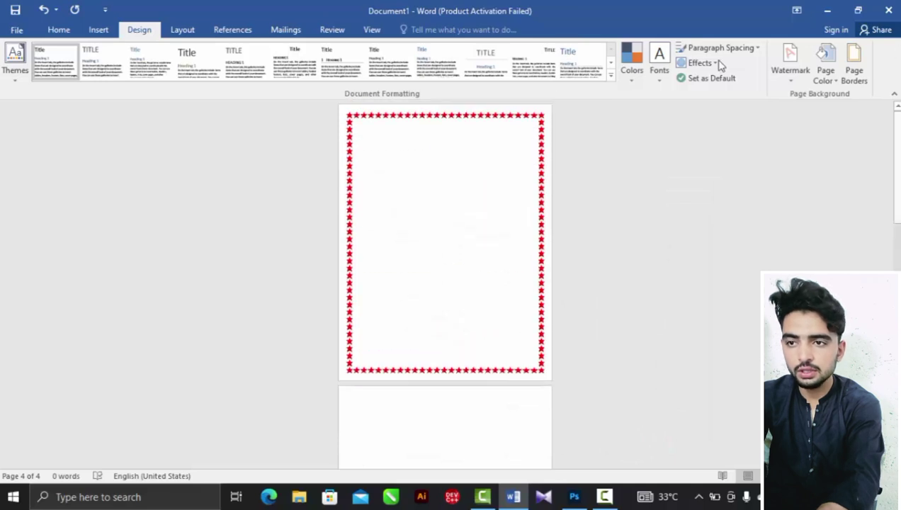
Delete the stray character accidentally added on page 2.
scroll(530, 214, "up", 2)
scroll(525, 215, "down", 1)
scroll(425, 216, "up", 1)
scroll(416, 215, "up", 2)
left_click(286, 170)
key("Down")
key("Down")
key("Down")
key("Down")
key("Down")
key("Down")
key("Down")
key("Down")
key("Down")
key("Down")
key("Down")
key("Down")
key("Down")
key("Down")
key("Down")
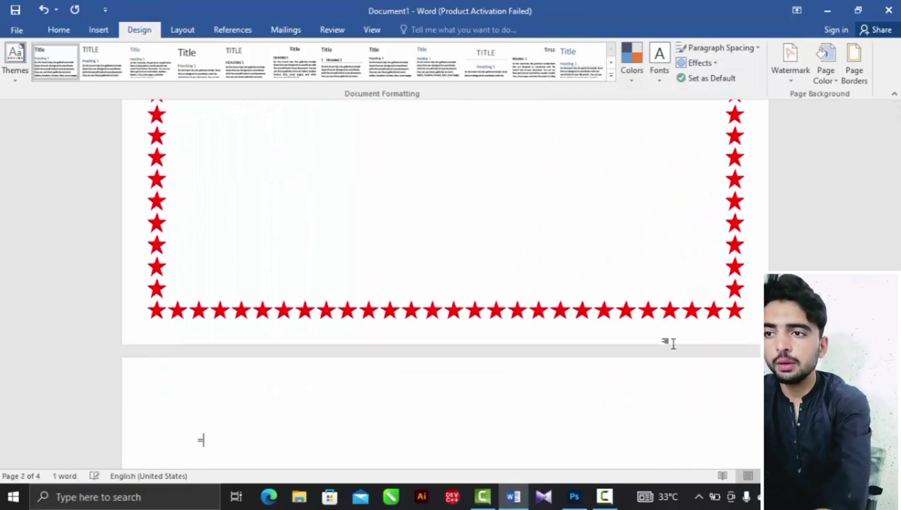
key("BackSpace")
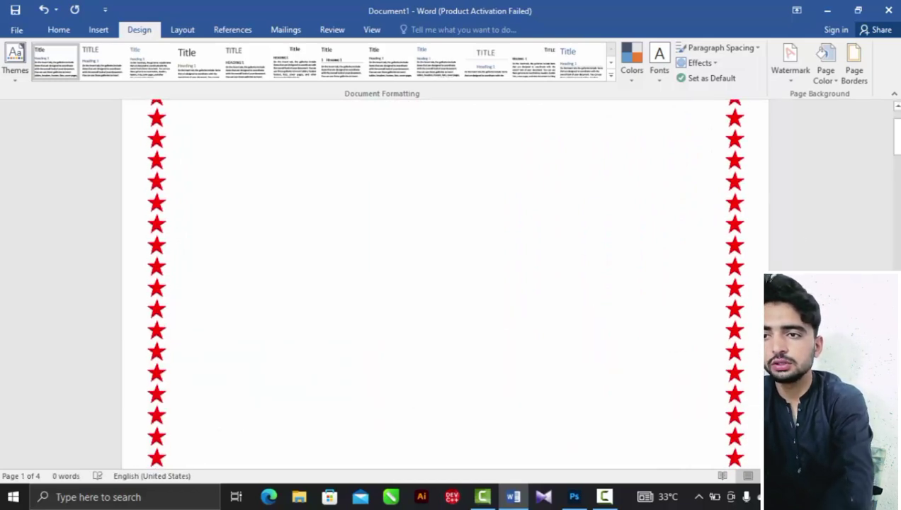
Insert a page break and place the insertion point at the top of page 1.
scroll(899, 138, "up", 1)
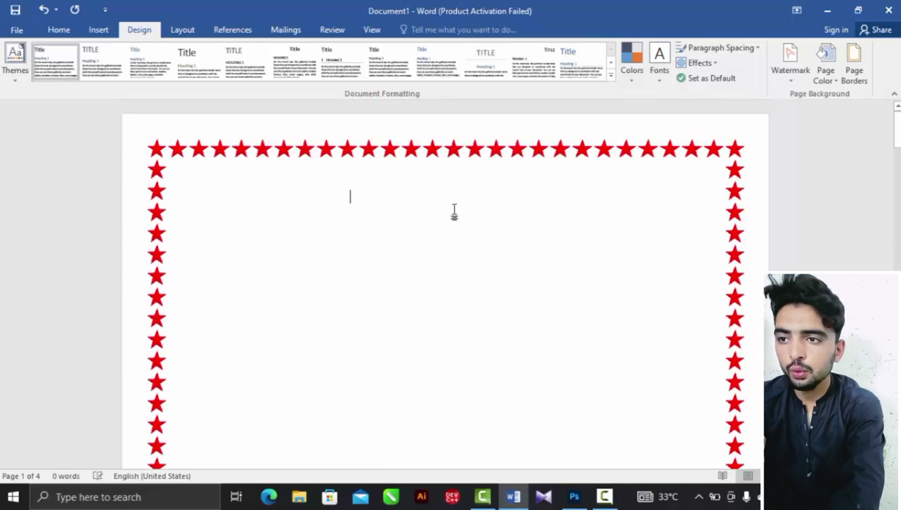
key("ctrl+Return")
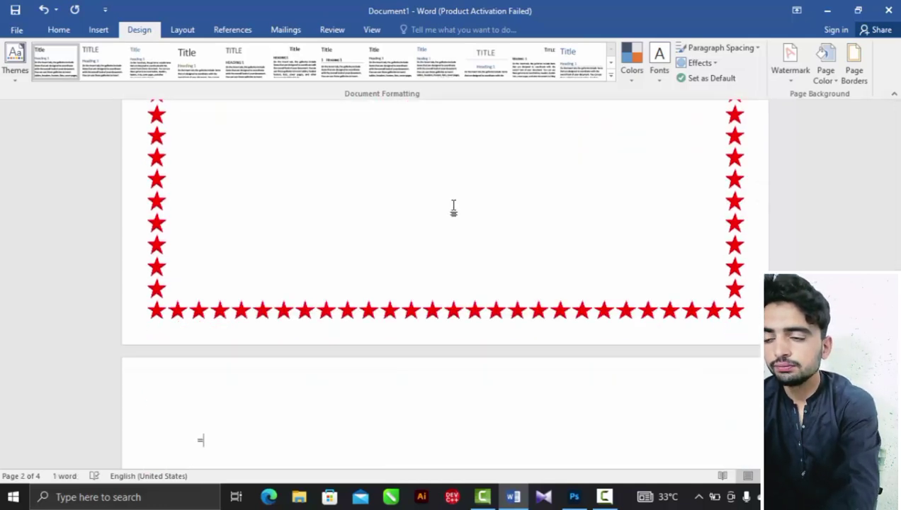
scroll(453, 206, "down", 5)
left_click(452, 192)
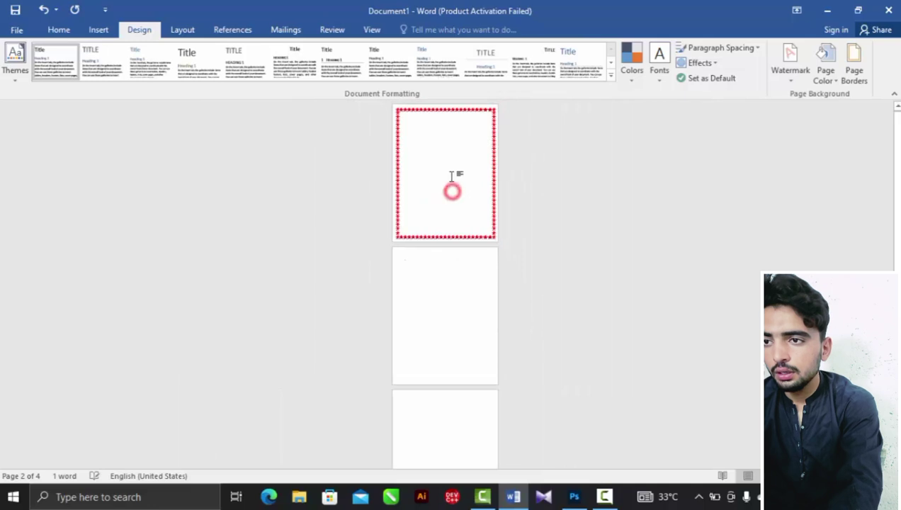
left_click(429, 132)
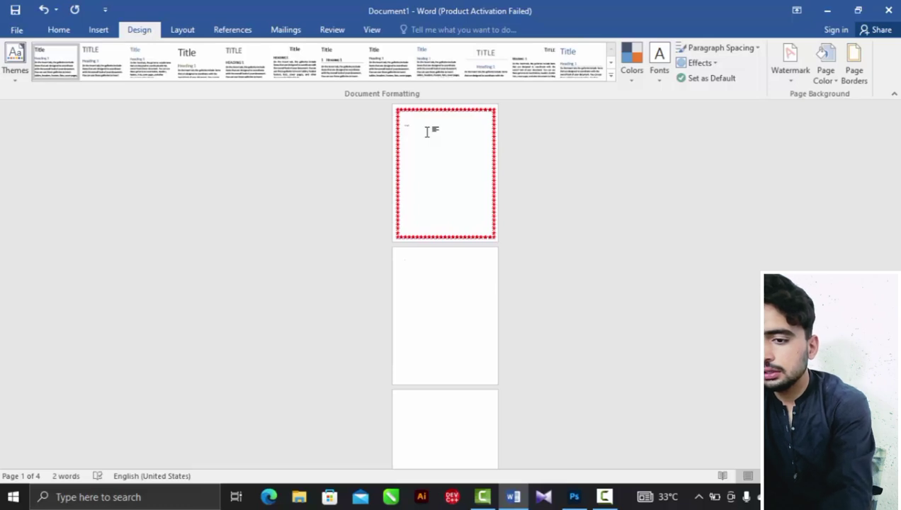
scroll(427, 132, "up", 6)
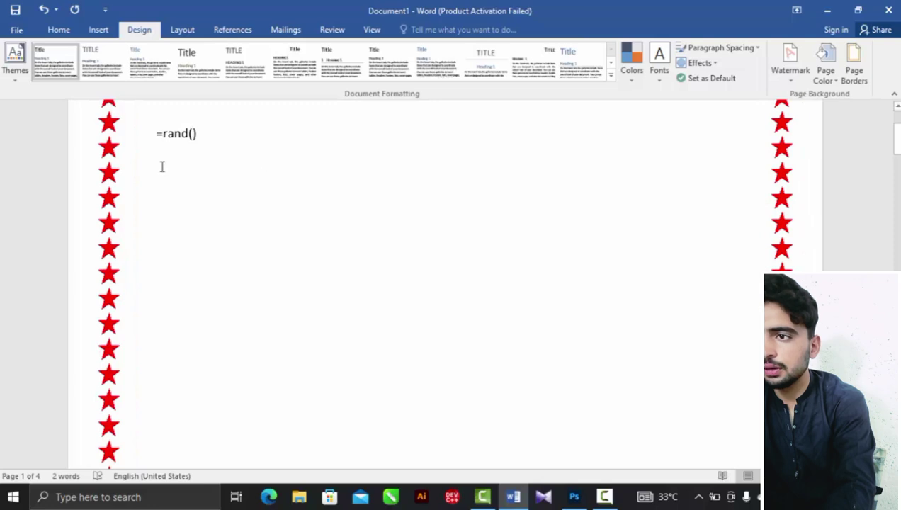
Expand =rand() into sample paragraphs, then undo the expansion.
left_click_drag(896, 139, 728, 197)
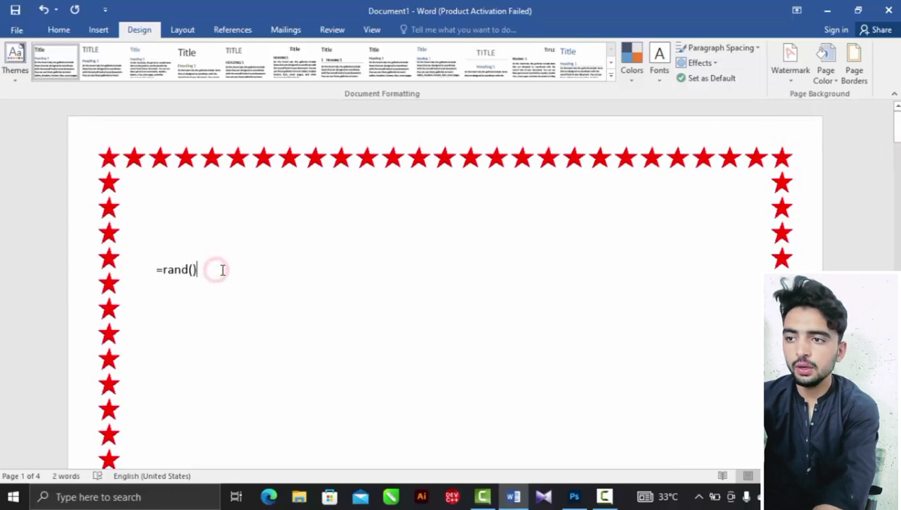
key("Return")
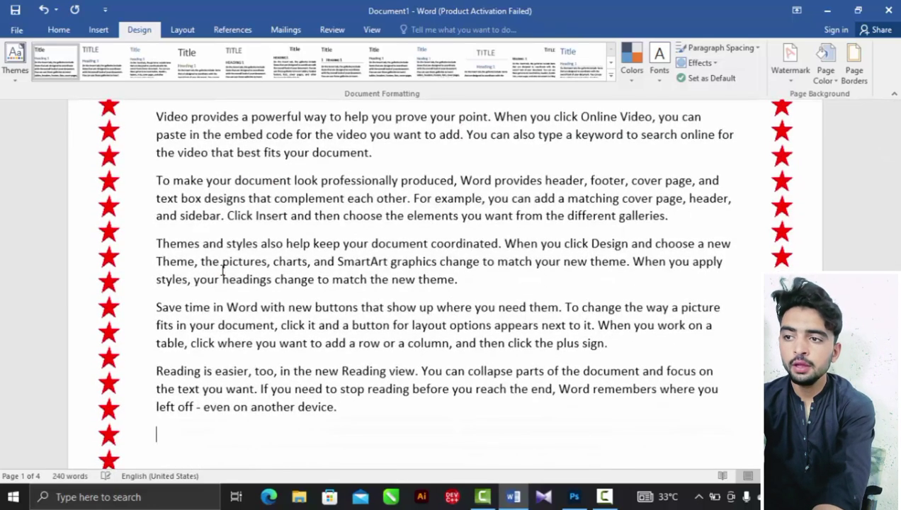
key("ctrl+z")
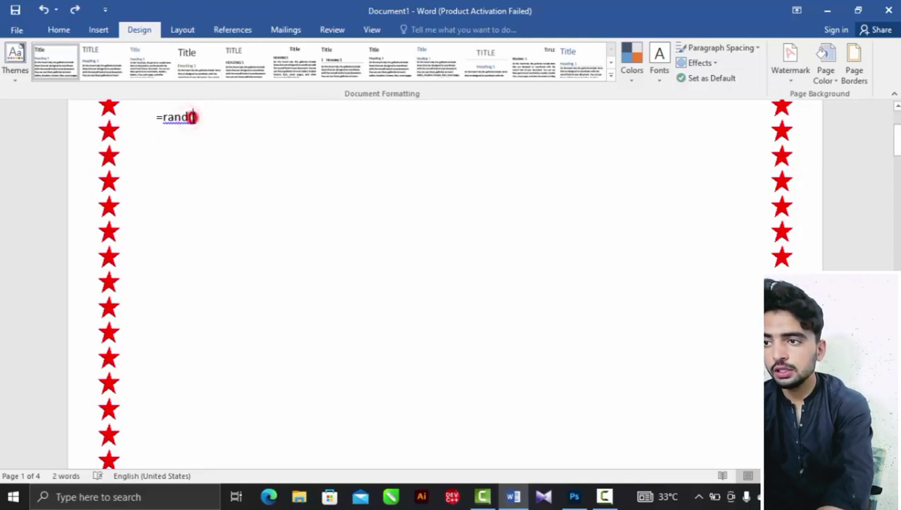
Edit the formula to =rand(7) and expand it into seven sample paragraphs.
scroll(192, 117, "up", 10)
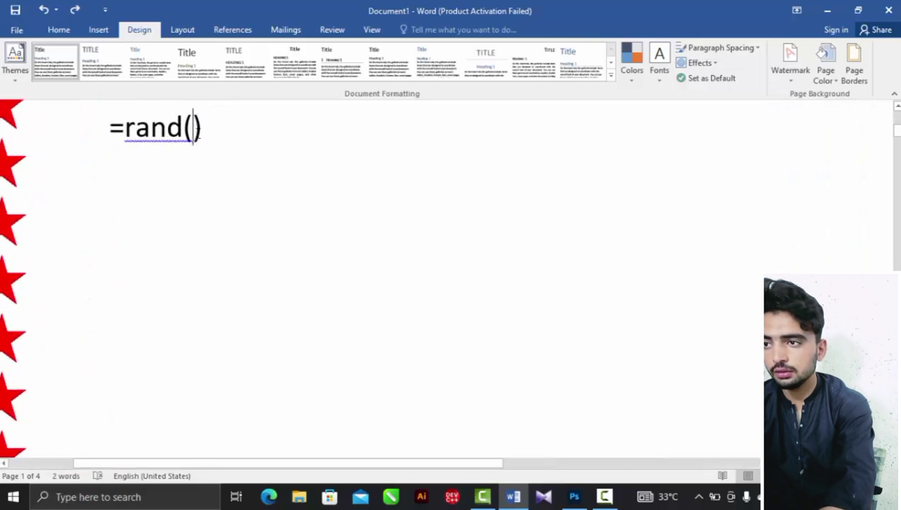
type("7")
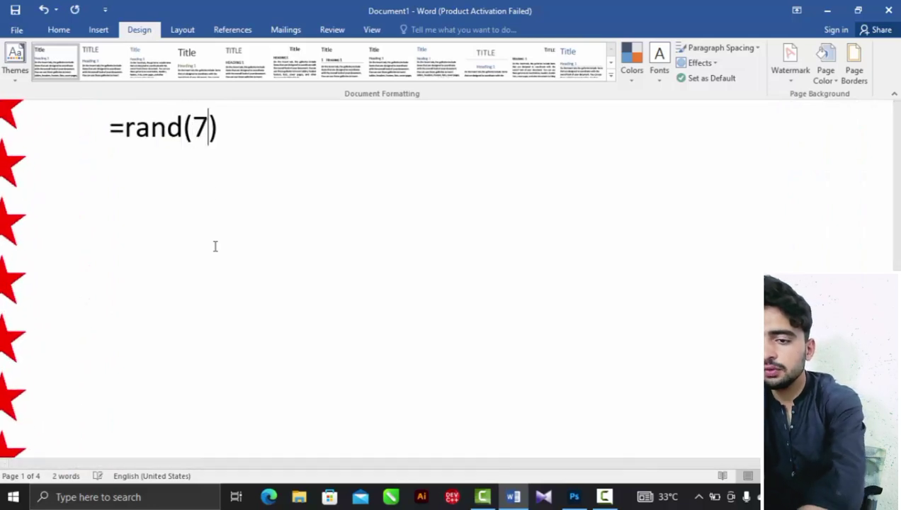
key("Return")
key("BackSpace")
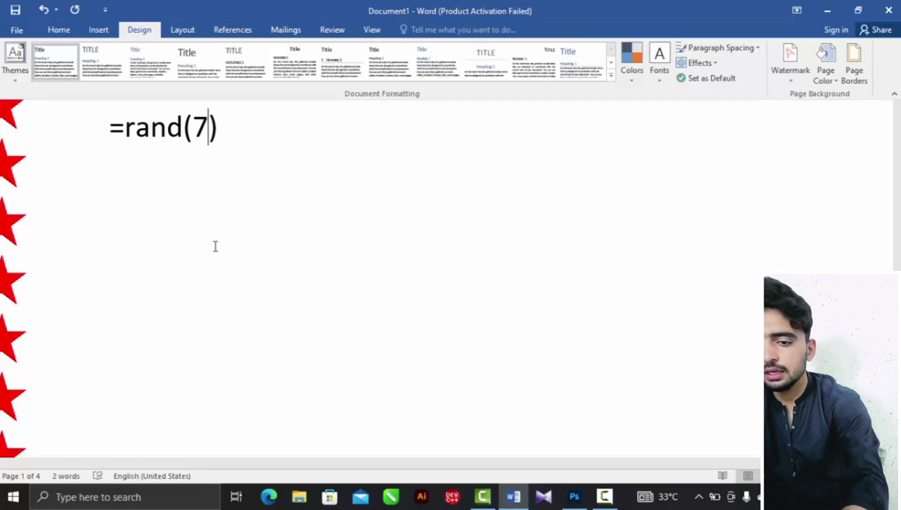
key("Return")
scroll(215, 246, "down", 3)
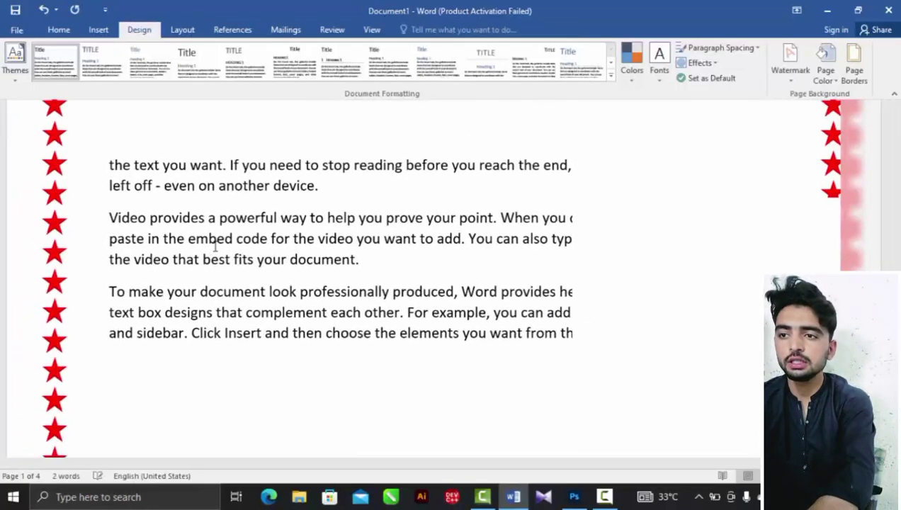
left_click_drag(894, 156, 894, 165)
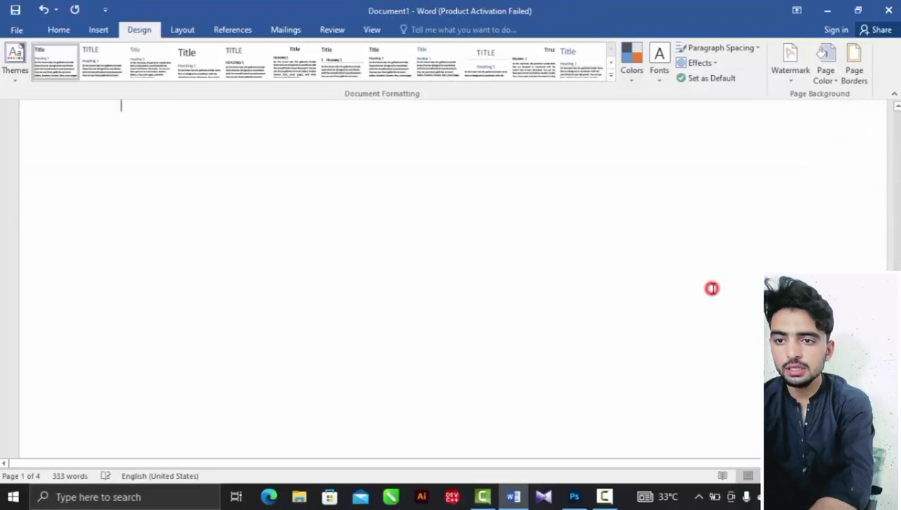
Remove the extra blank pages from the document.
key("ctrl+a")
key("Delete")
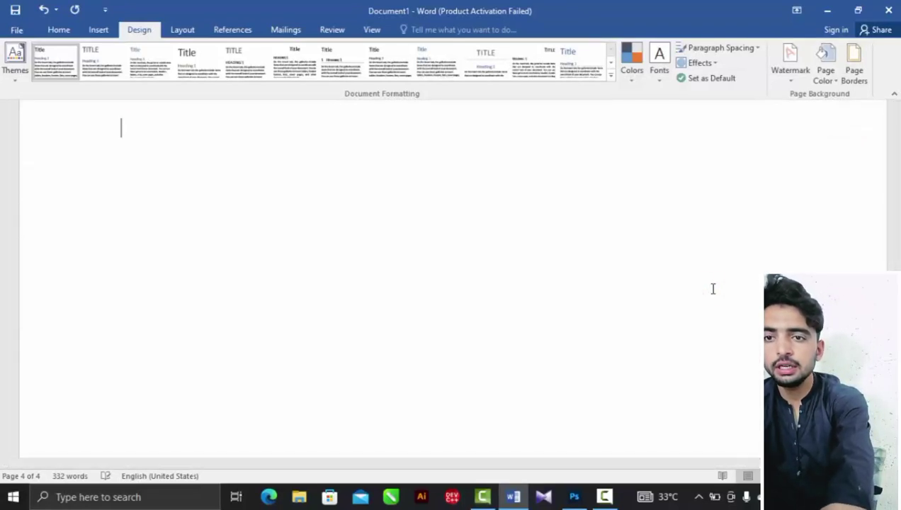
scroll(716, 286, "down", 3, "ctrl")
scroll(714, 286, "down", 3)
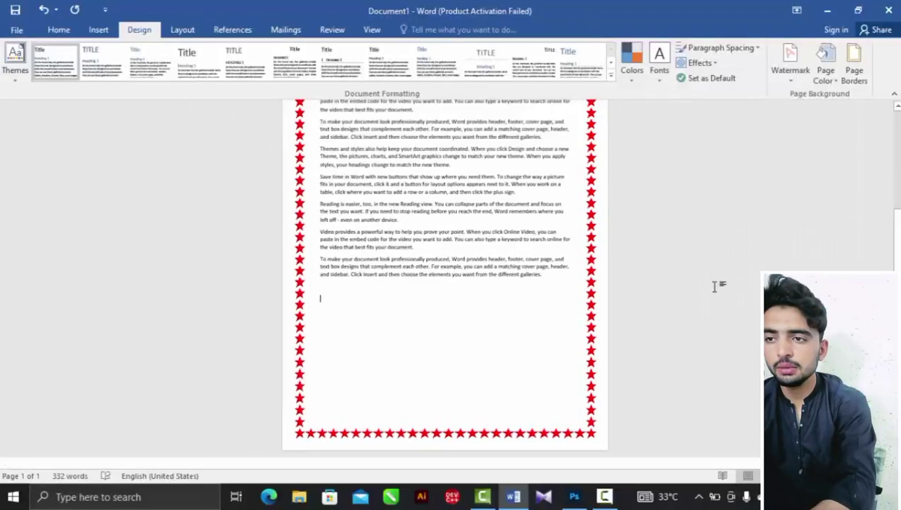
Select all text and grow the font to 16 pt.
key("ctrl+a")
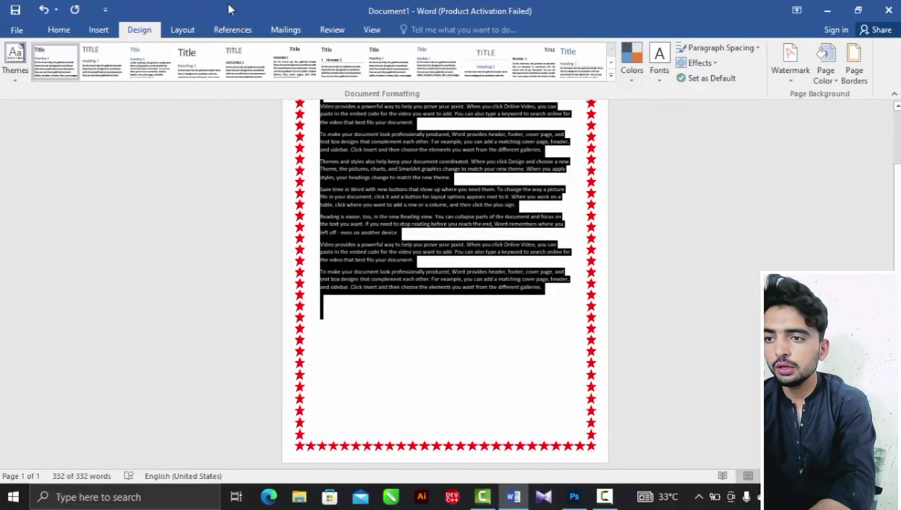
left_click(47, 29)
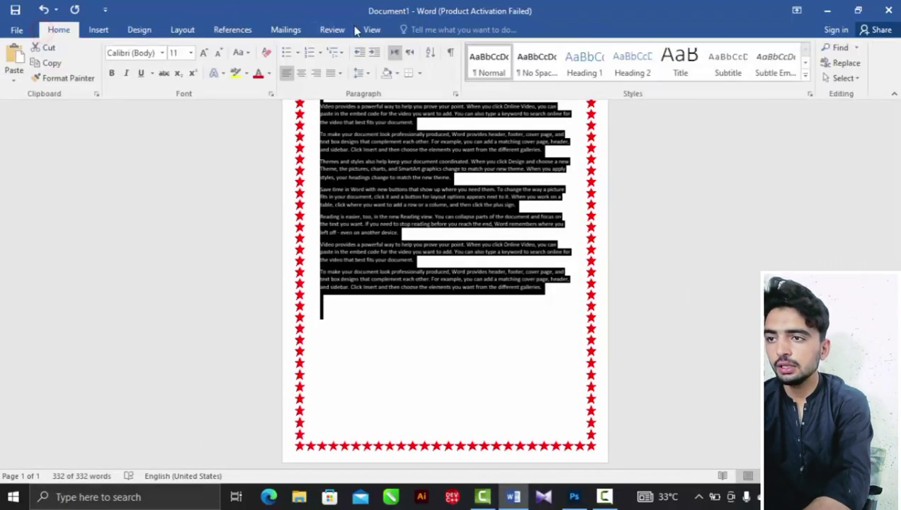
left_click(204, 53)
left_click(204, 52)
left_click(204, 52)
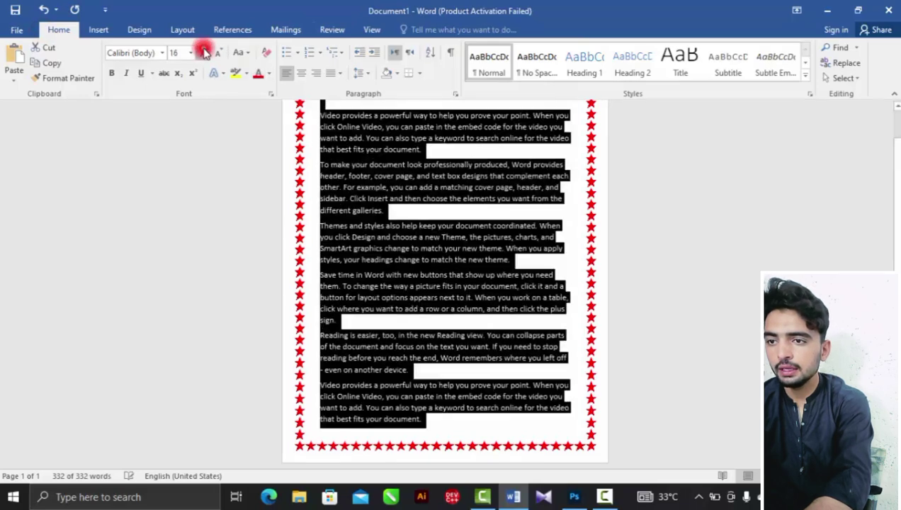
left_click(567, 270)
Delete the overflow text on page 2, leaving a single star-bordered page.
scroll(644, 291, "up", 2)
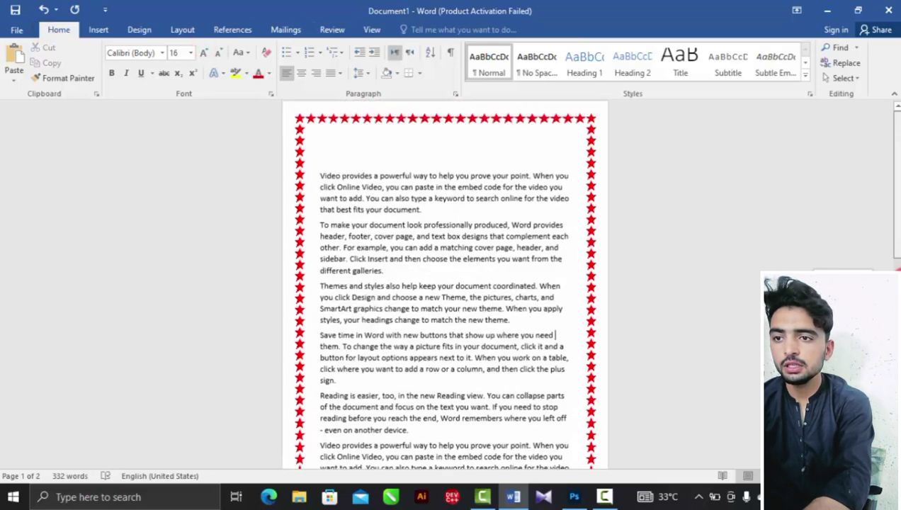
scroll(644, 291, "down", 1, "ctrl")
scroll(644, 291, "down", 1, "ctrl")
scroll(644, 290, "up", 1, "ctrl")
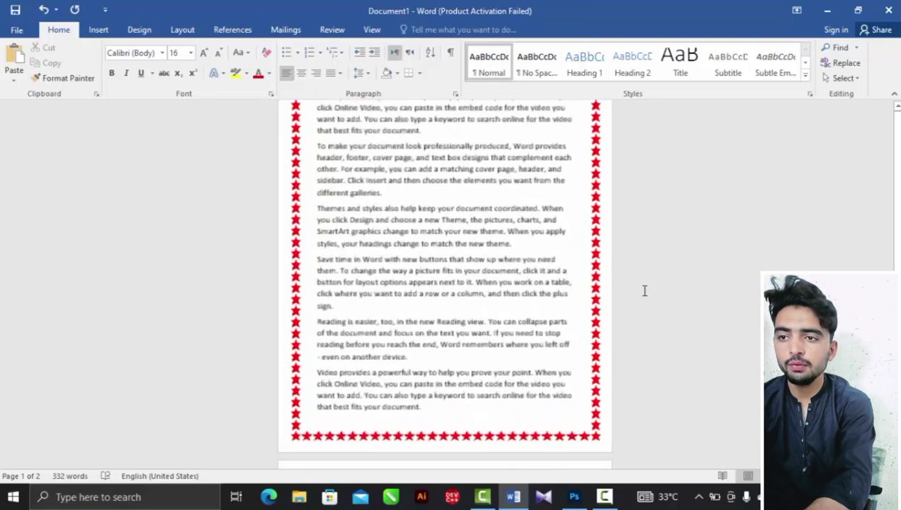
scroll(641, 292, "down", 5, "ctrl")
left_click_drag(444, 338, 408, 292)
key("Delete")
scroll(404, 292, "up", 9)
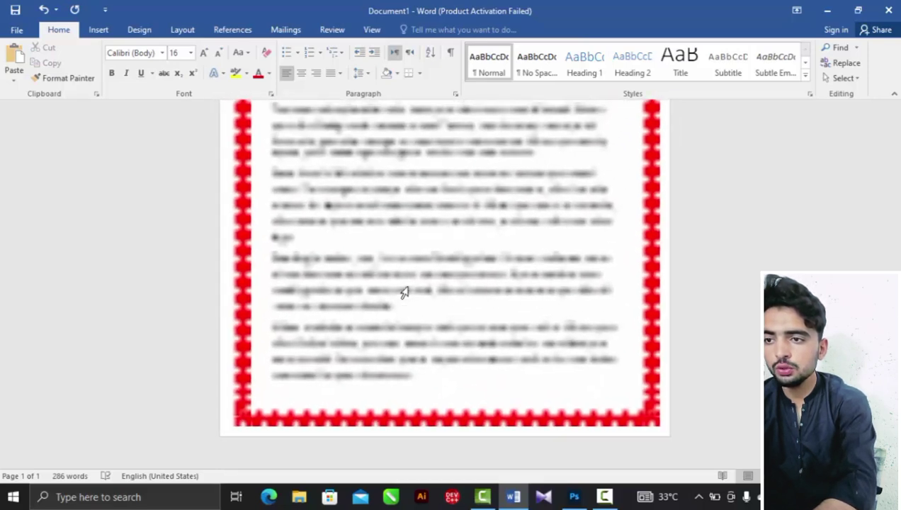